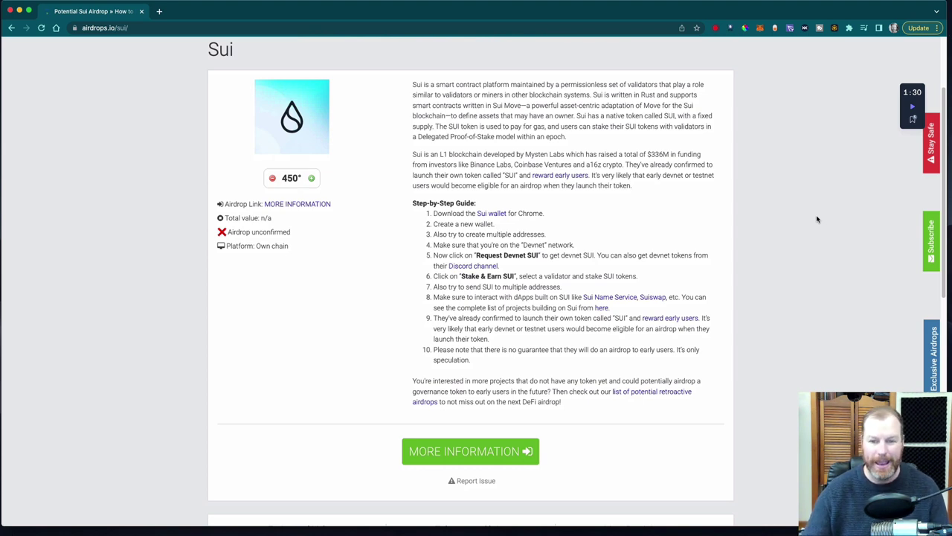
- Open the 'Sui wallet' link from step 1 of the airdrops.io guide in a new tab
scroll(800, 323, up, 1)
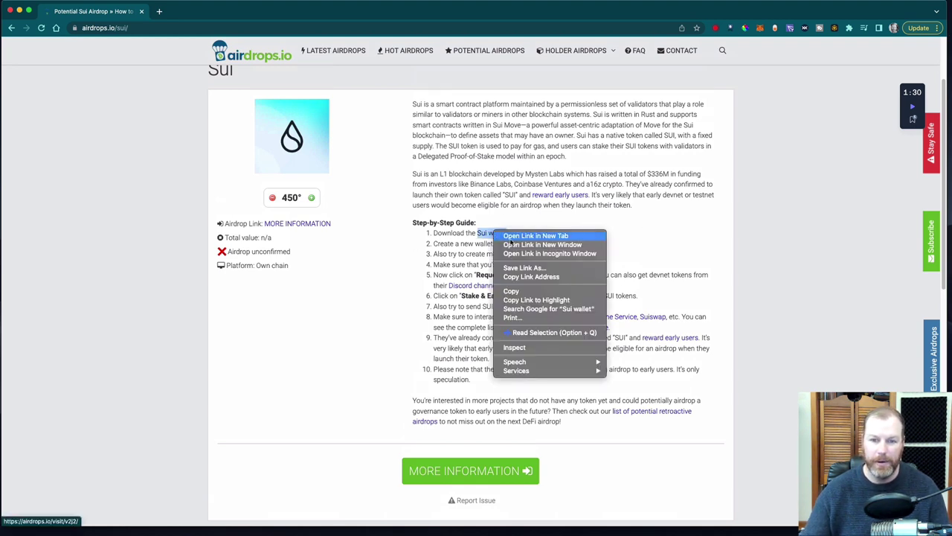
right_click(494, 232)
click(516, 239)
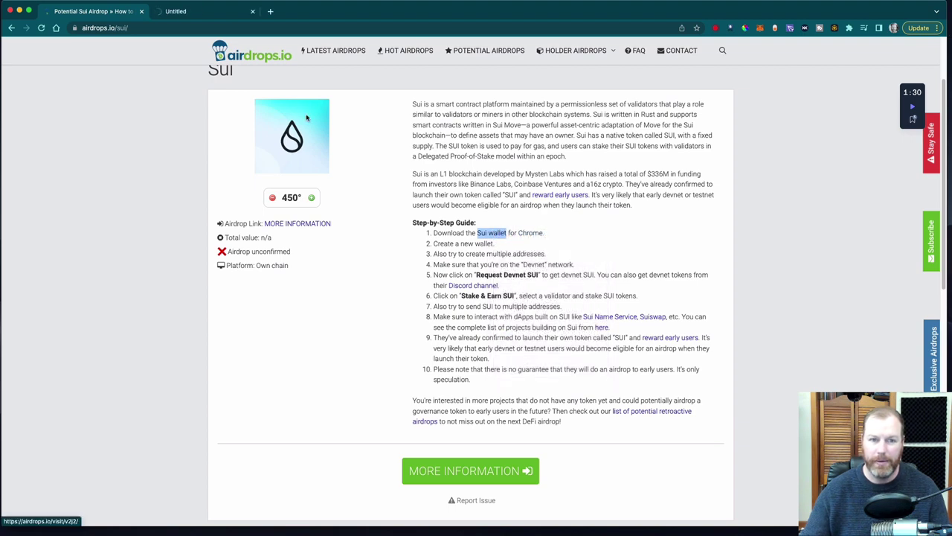
- Add the Sui Wallet extension to Chrome from its Web Store page
click(200, 12)
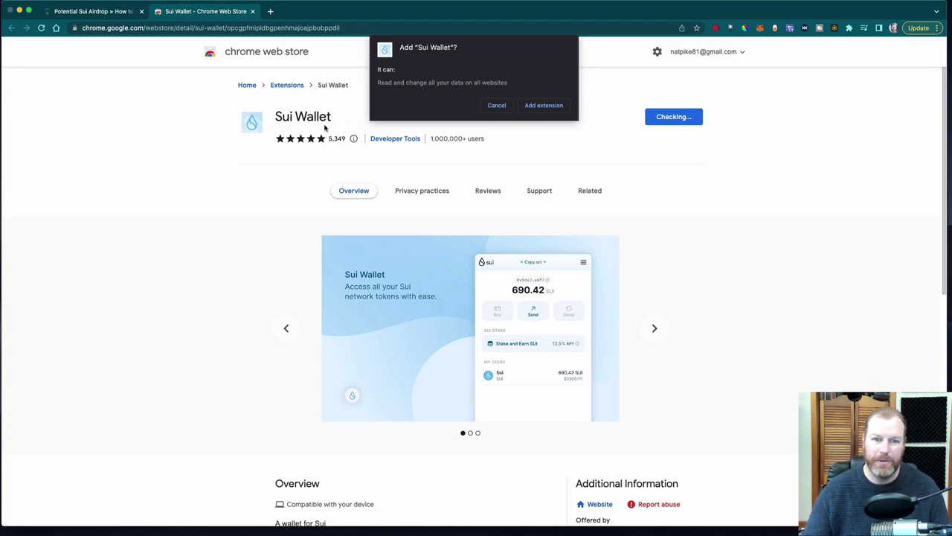
click(538, 108)
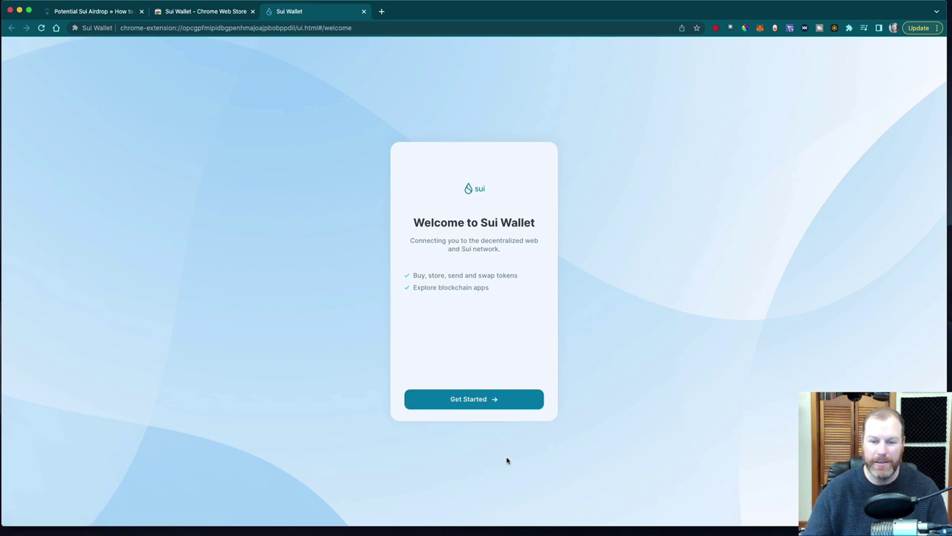
- Create a new password-protected Sui Wallet, confirm the recovery phrase is saved, and open it
click(465, 401)
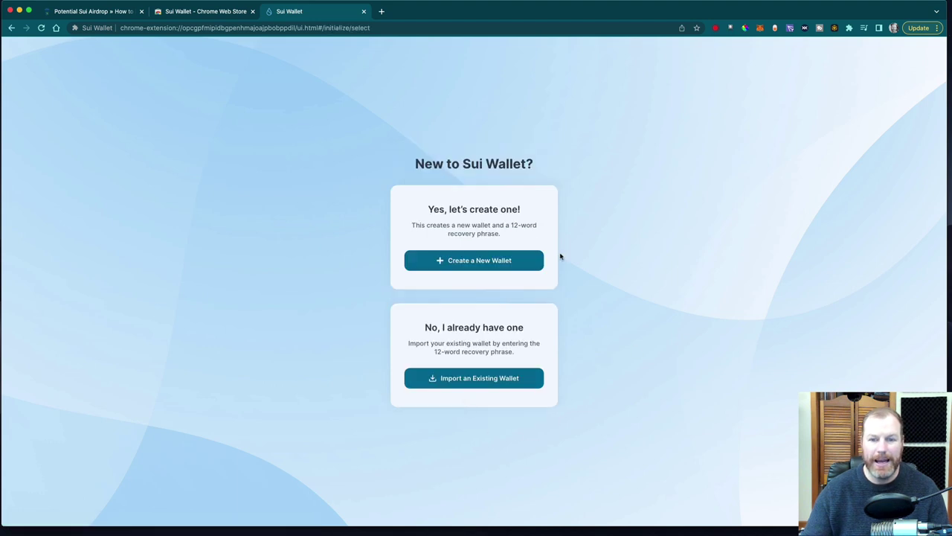
click(490, 264)
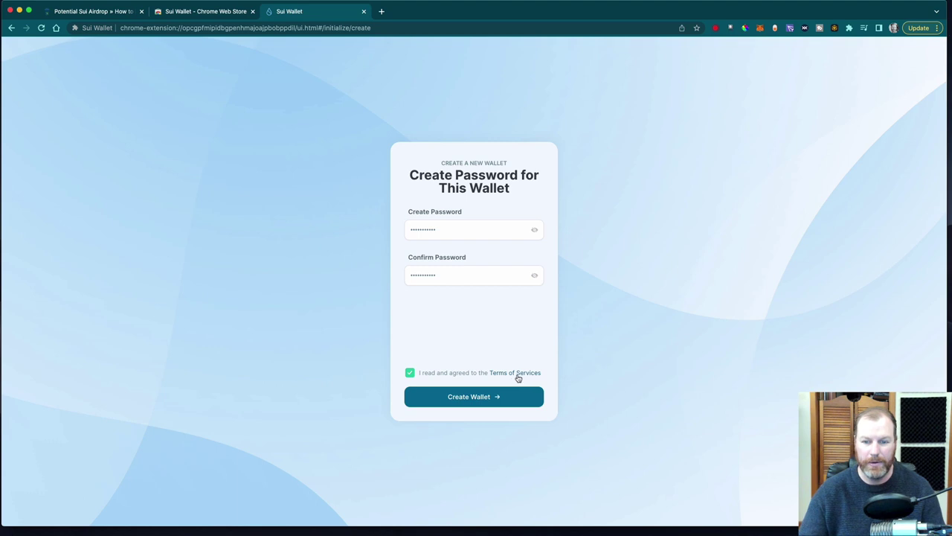
click(514, 398)
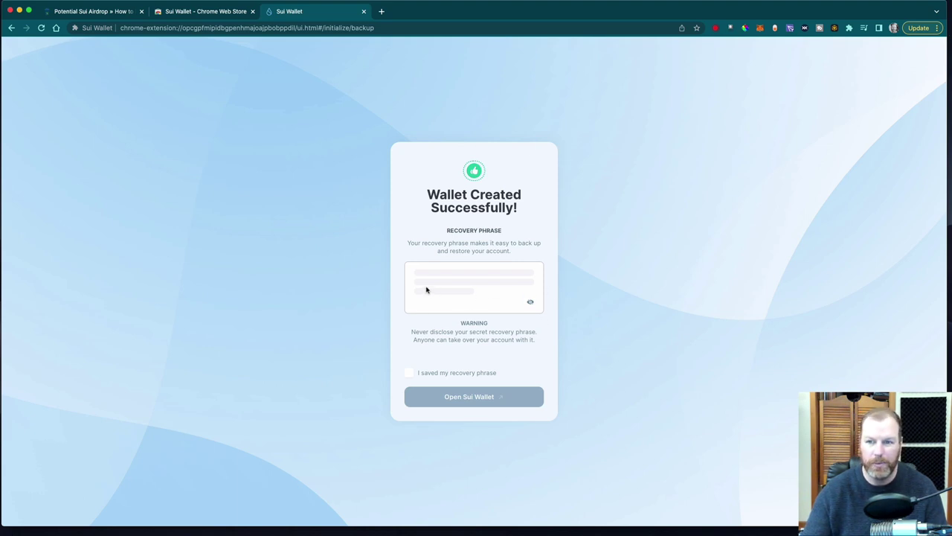
key(space)
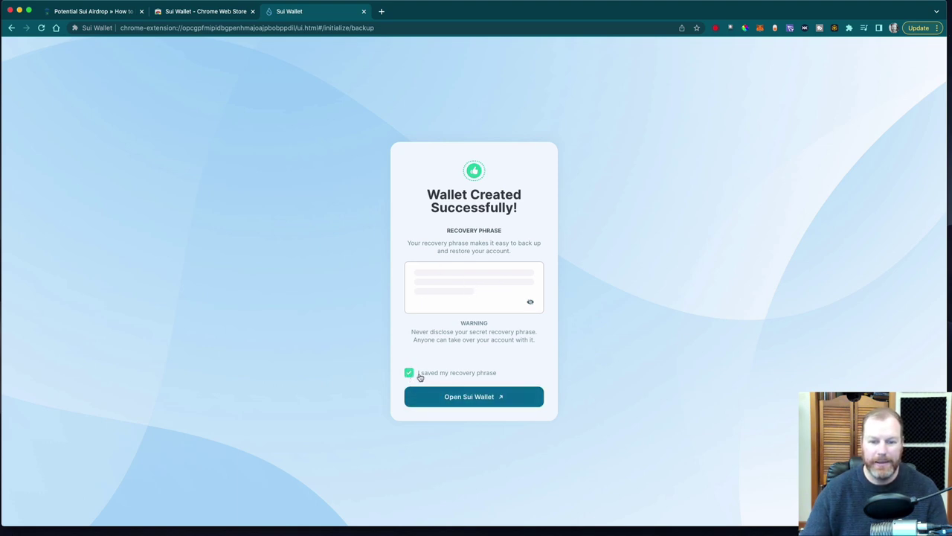
click(471, 398)
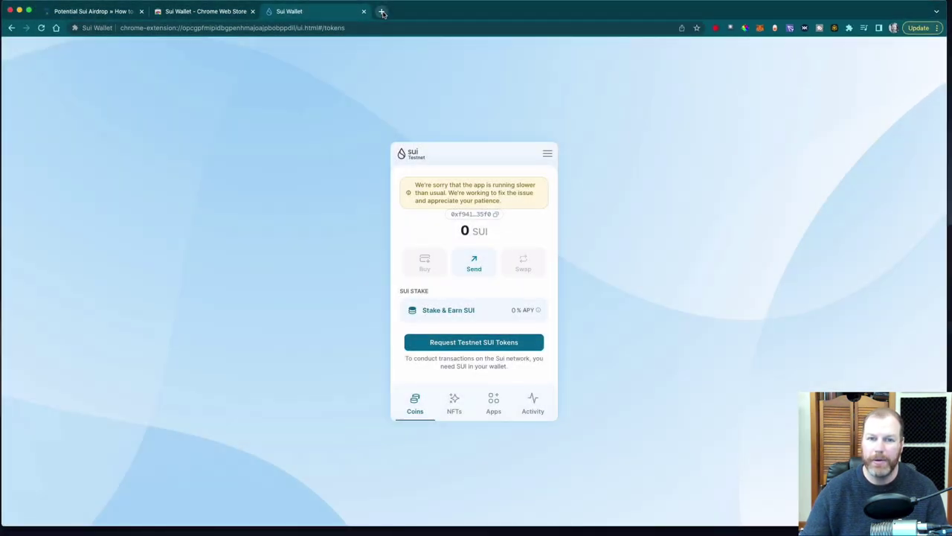
- Unpin Binance Wallet, Chrome Audio Capture, ColorPick Eyedropper, Dark Mode and Pantograph from the toolbar
click(381, 12)
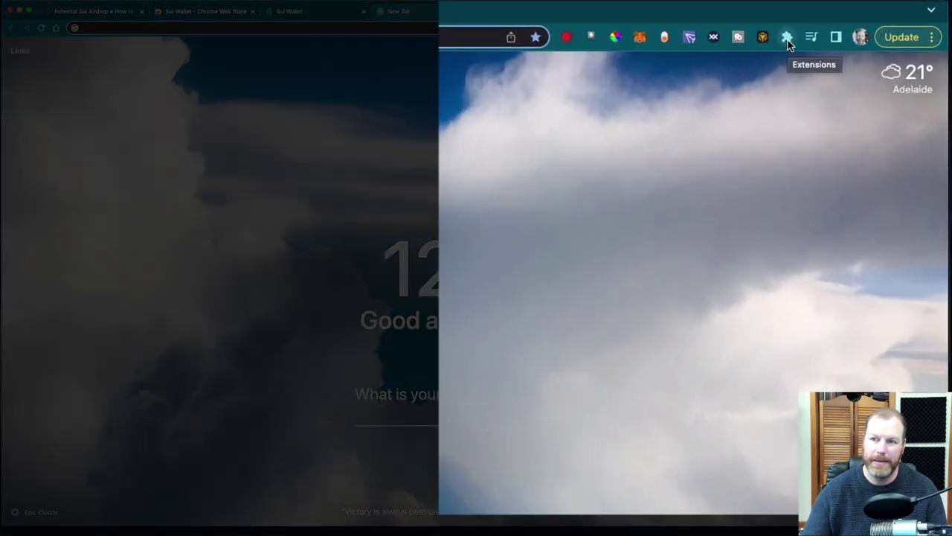
click(787, 39)
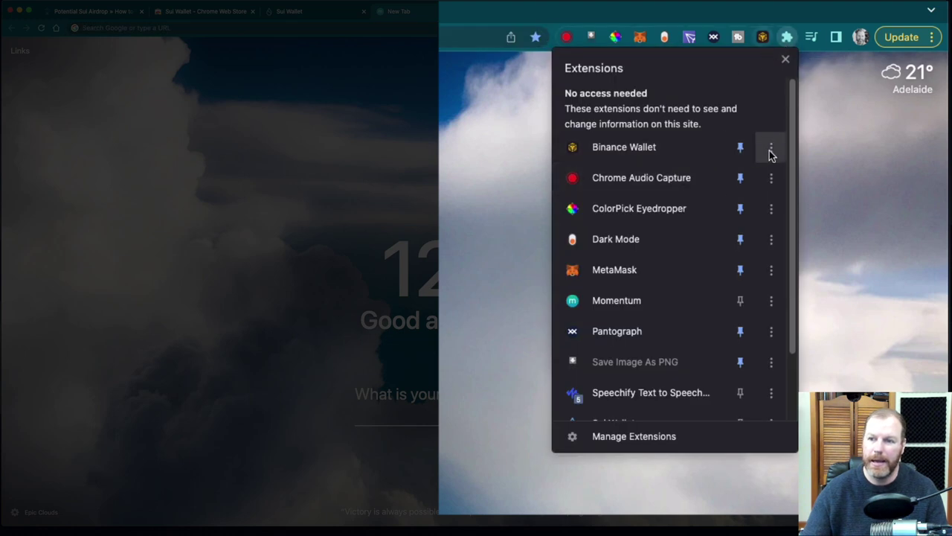
scroll(793, 156, down, 1)
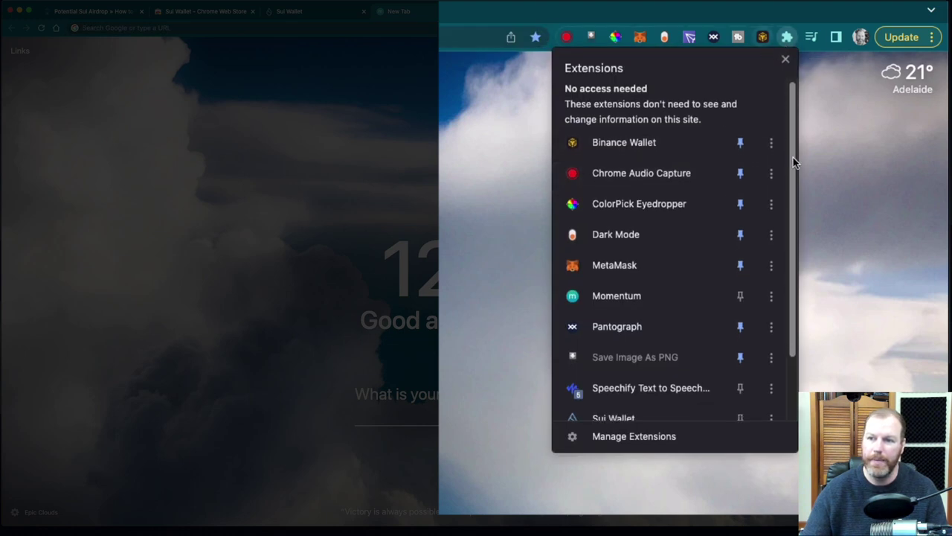
click(740, 137)
click(741, 168)
click(740, 199)
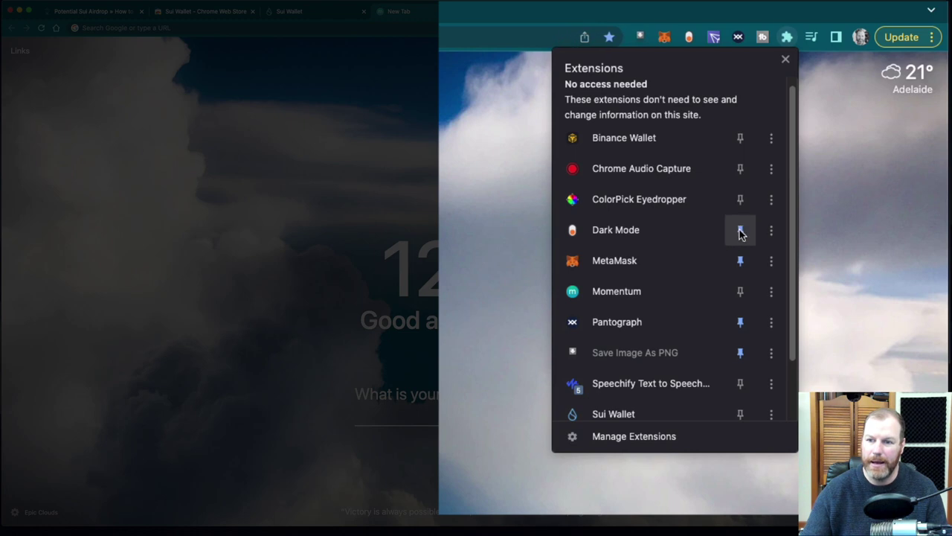
click(740, 231)
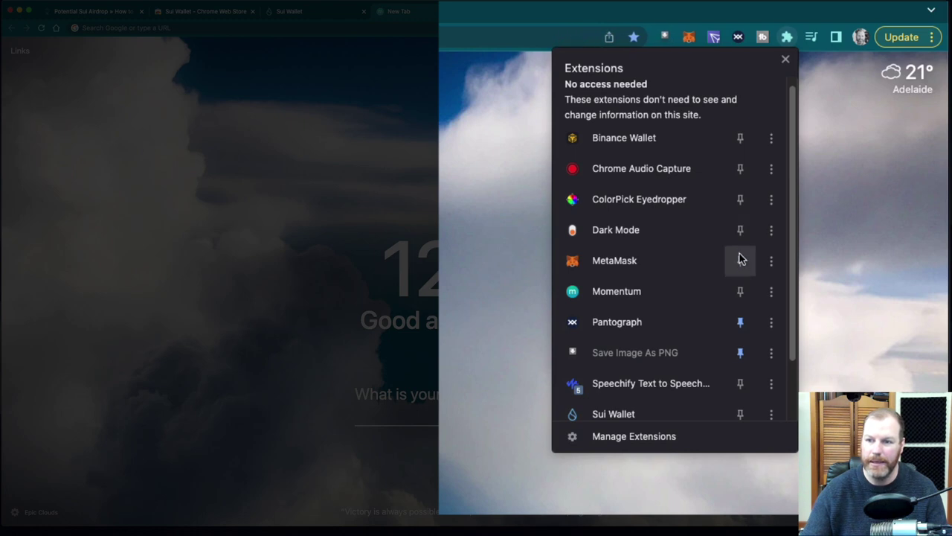
click(740, 321)
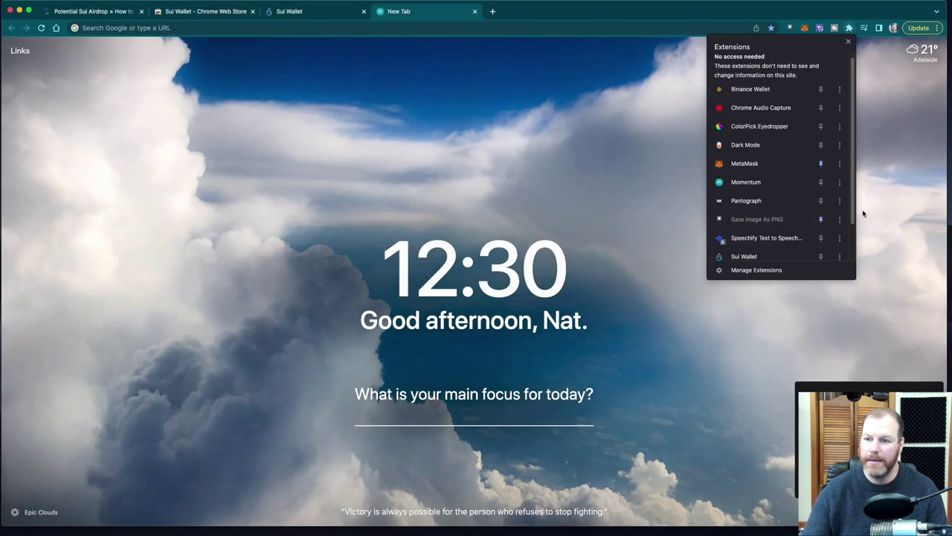
- Pin Sui Wallet to the Chrome toolbar
scroll(856, 215, down, 2)
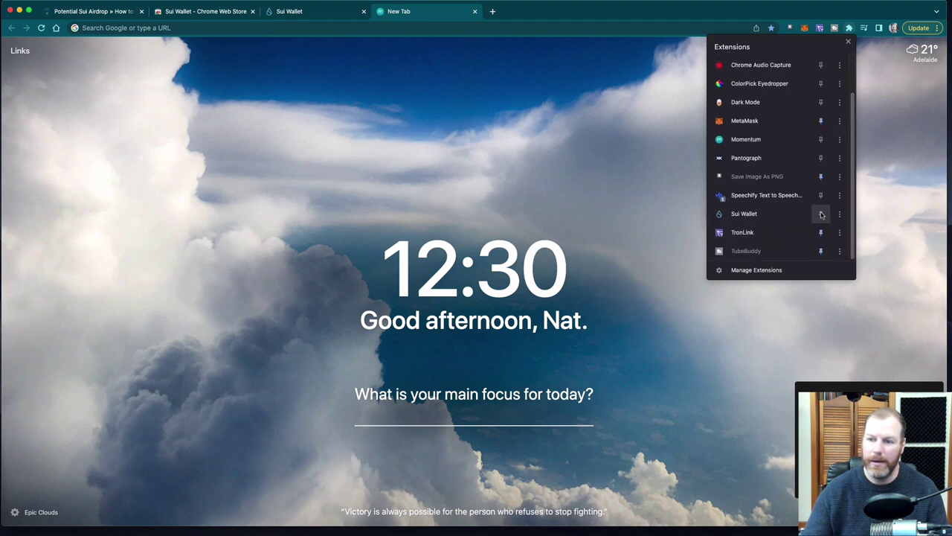
click(821, 214)
scroll(821, 171, up, 1)
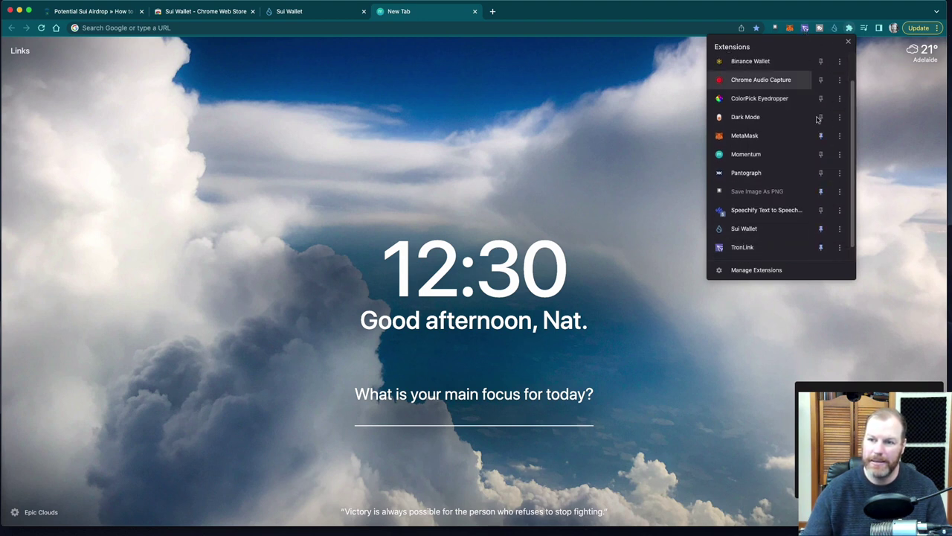
click(834, 30)
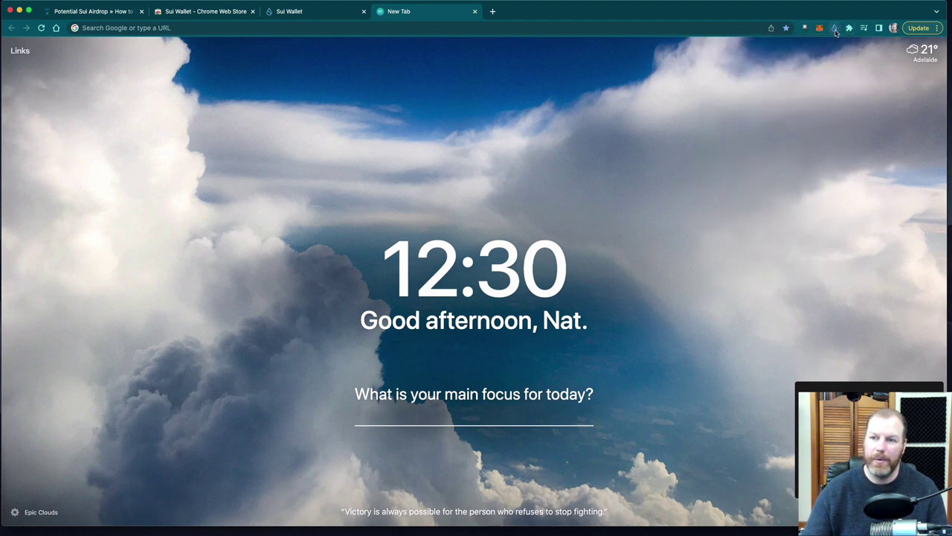
- Switch the Sui Wallet network to Sui Devnet
click(835, 29)
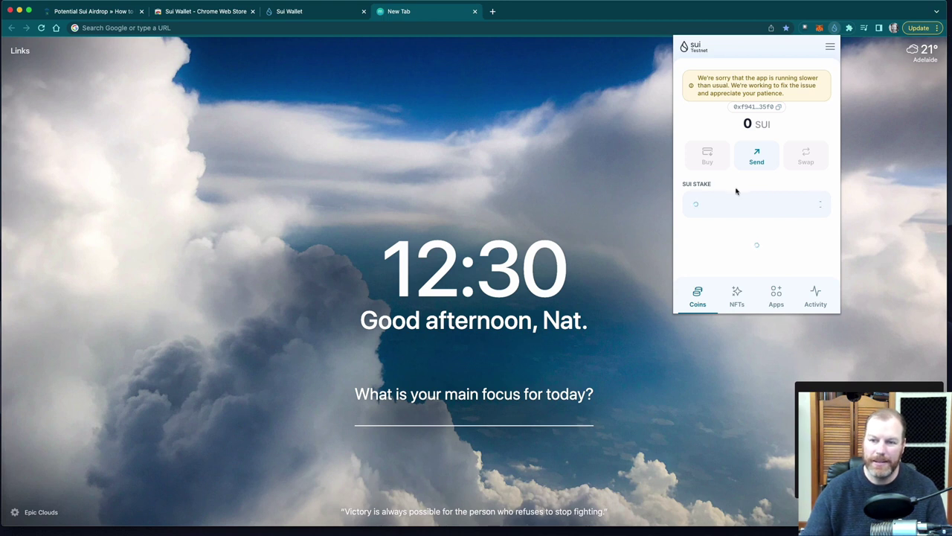
click(830, 46)
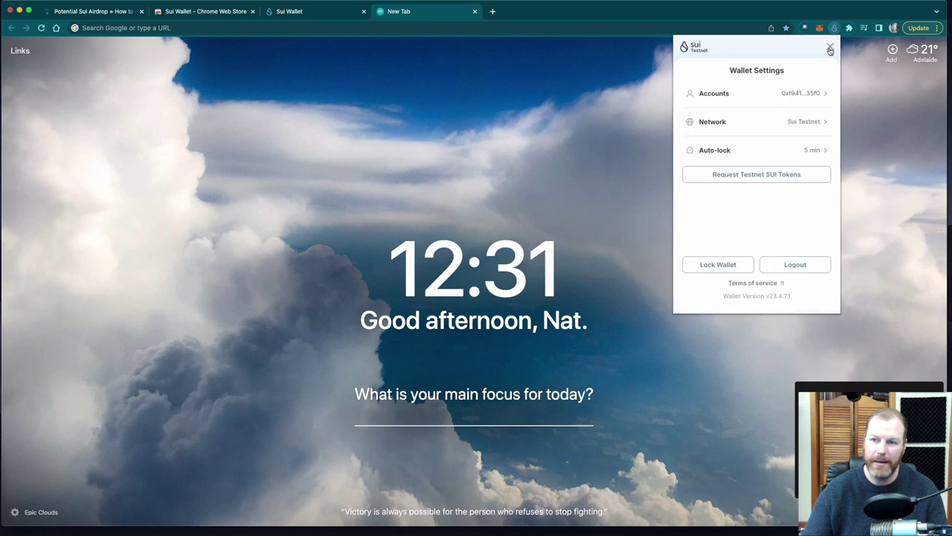
click(778, 126)
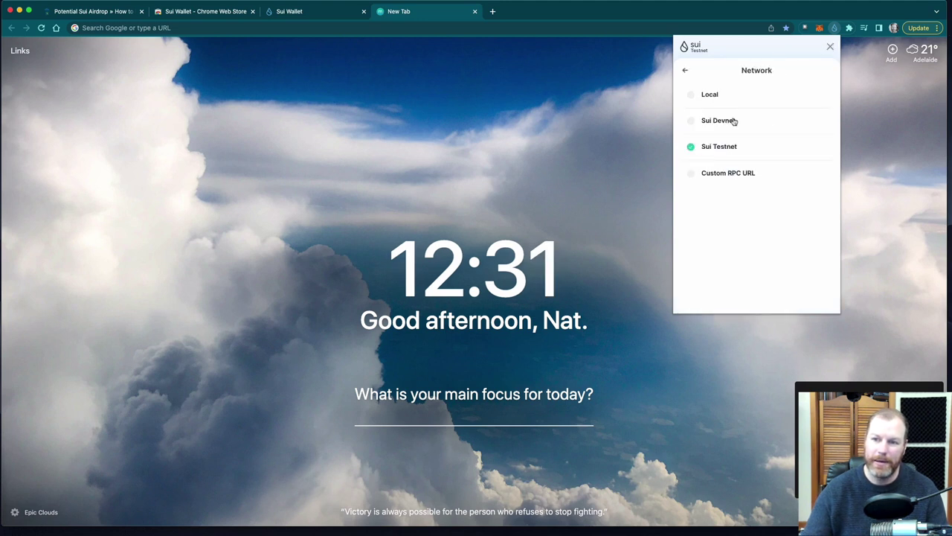
click(685, 70)
click(778, 121)
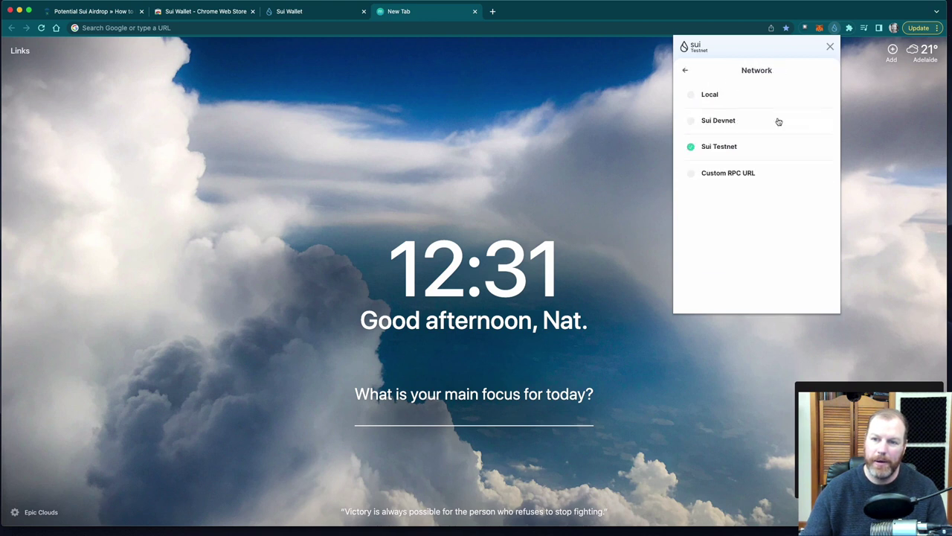
click(691, 123)
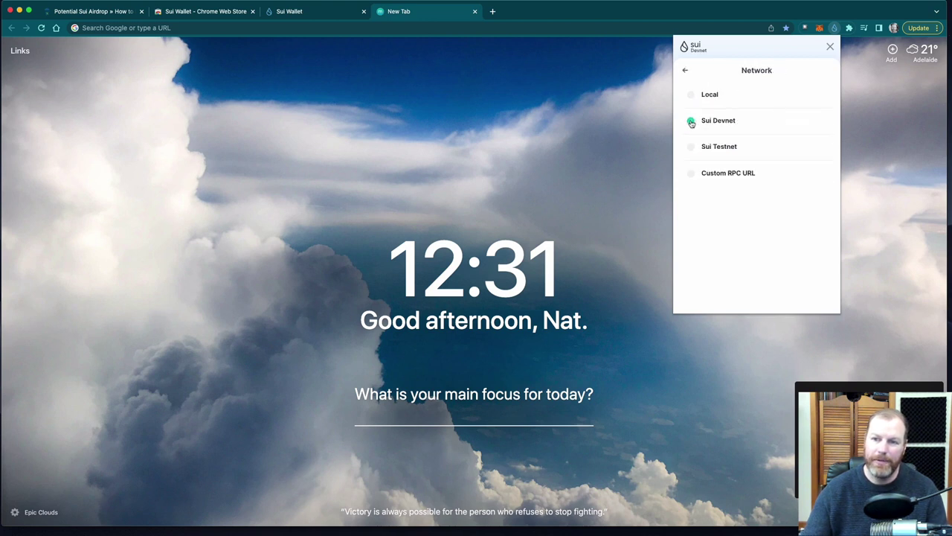
click(685, 71)
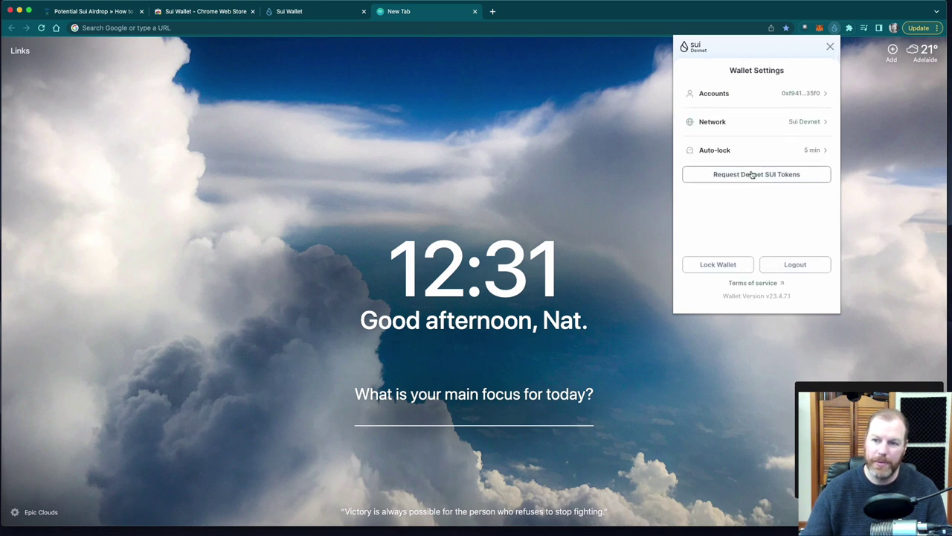
- Request Devnet SUI from the faucet and highlight the resulting 'Too many requests' error
click(772, 176)
click(725, 14)
click(834, 28)
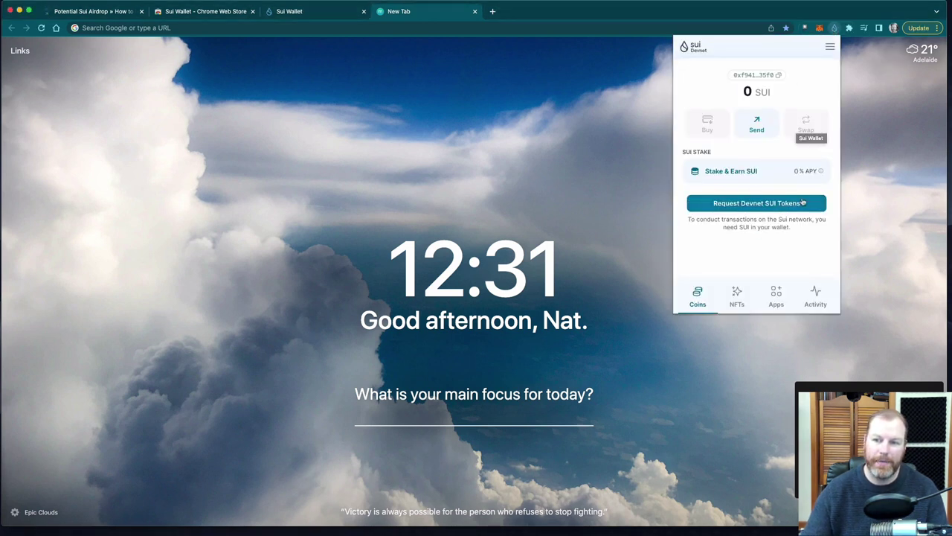
click(775, 207)
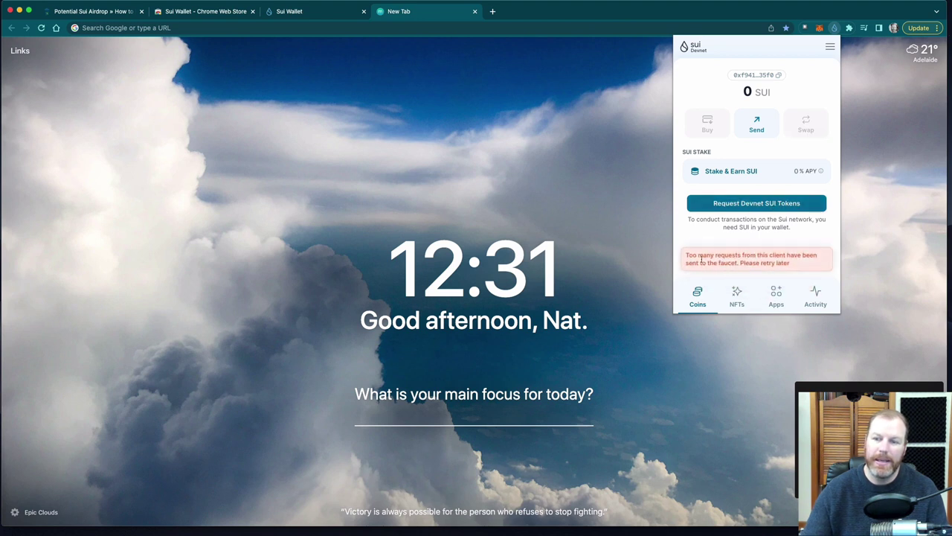
drag(686, 256, 806, 267)
click(794, 268)
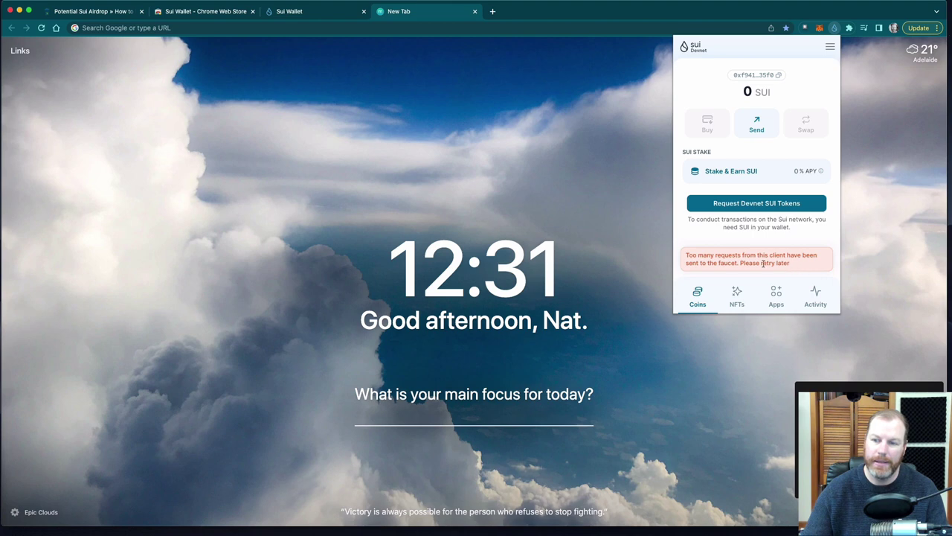
drag(772, 257, 790, 259)
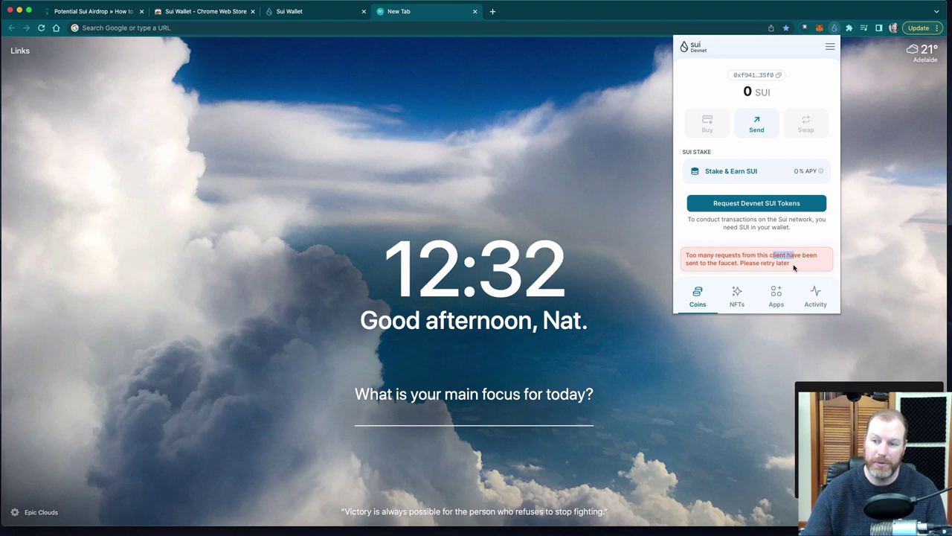
- Bring the Sui Explorer window forward, move it up-left and enlarge it
click(582, 159)
key(super+grave)
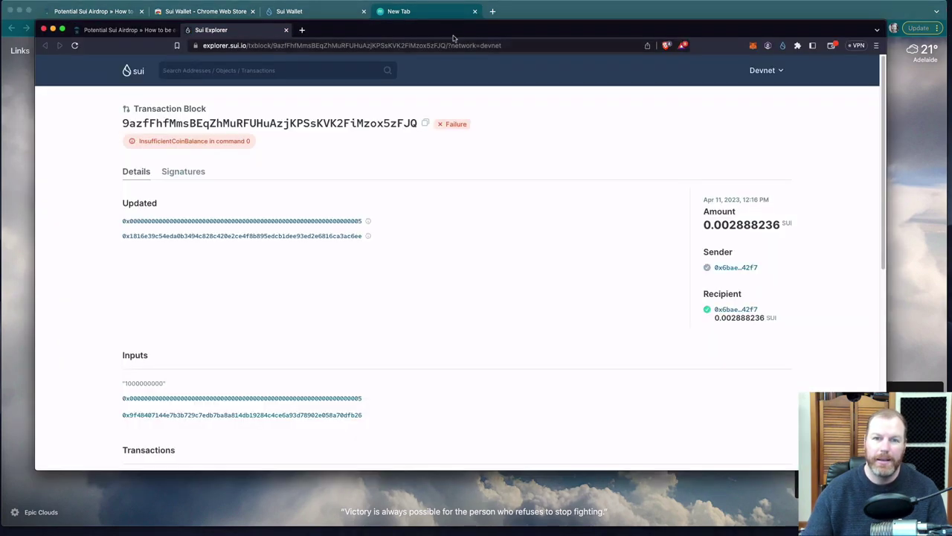
drag(455, 37, 427, 17)
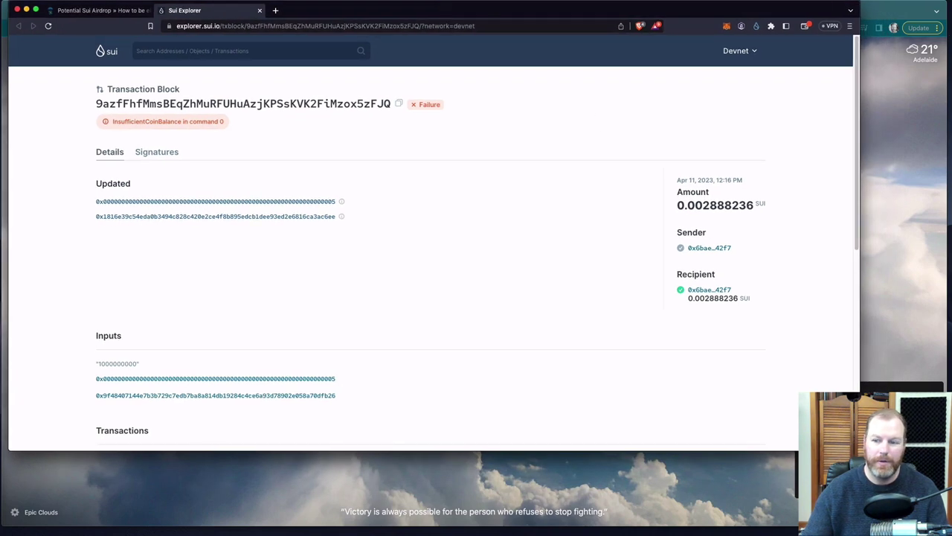
drag(860, 450, 921, 491)
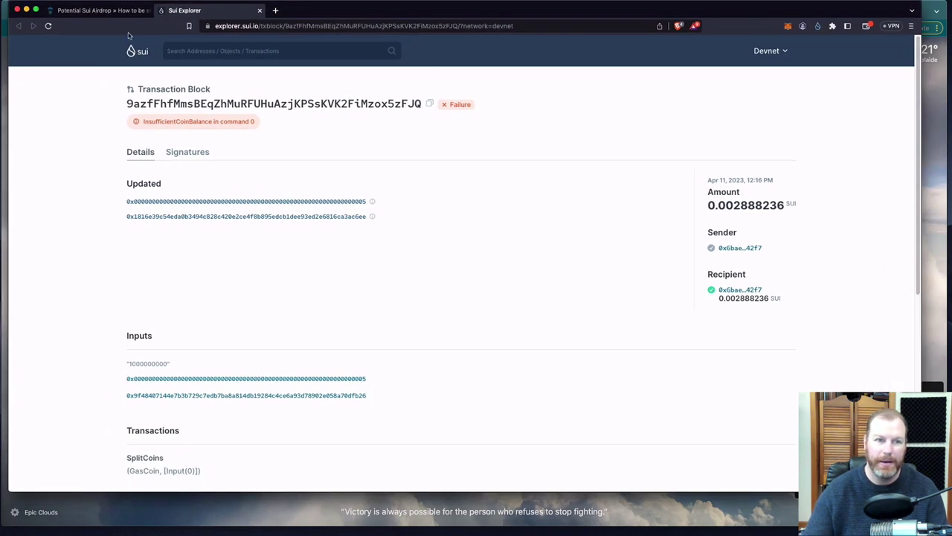
click(99, 11)
click(220, 11)
- Close the Sui Explorer tab and open the Sui Wallet holding 2.01 SUI with 1 SUI staked
click(260, 11)
click(163, 10)
click(818, 25)
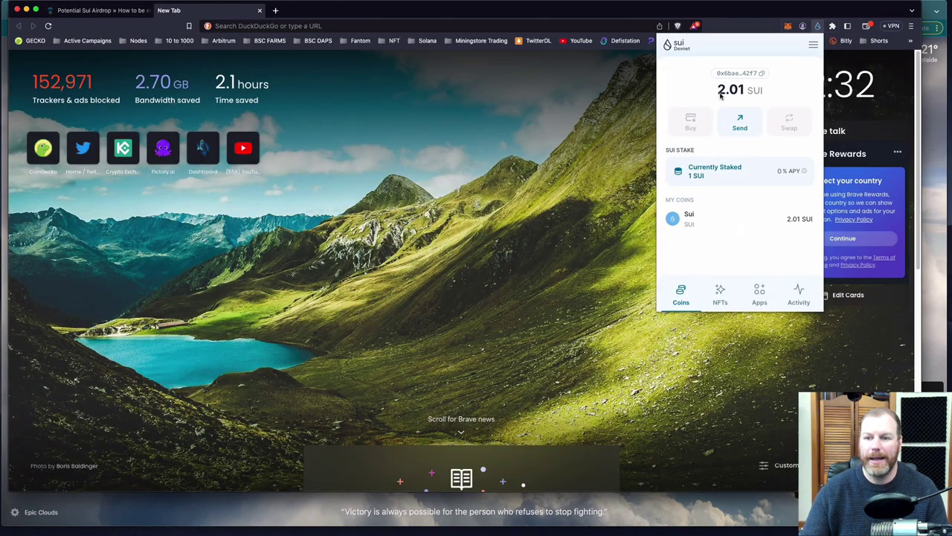
click(814, 47)
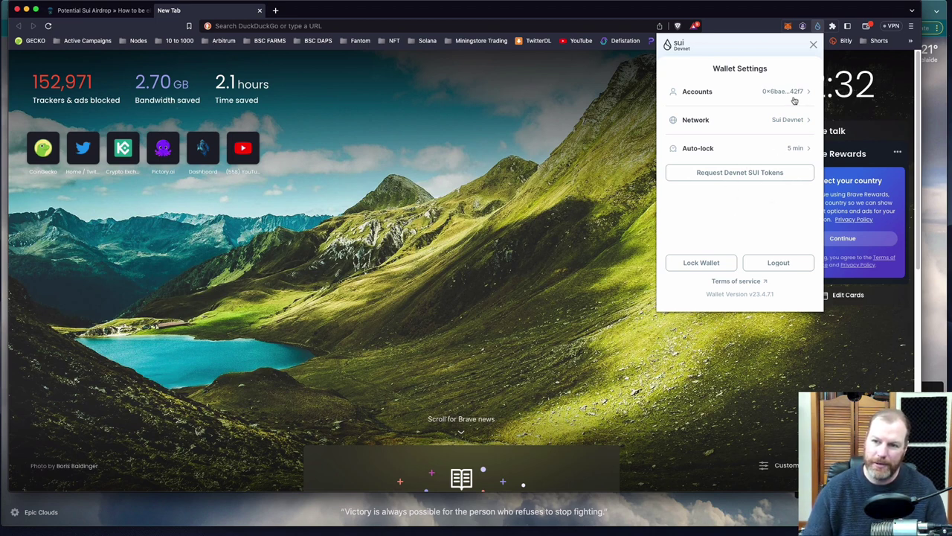
click(814, 45)
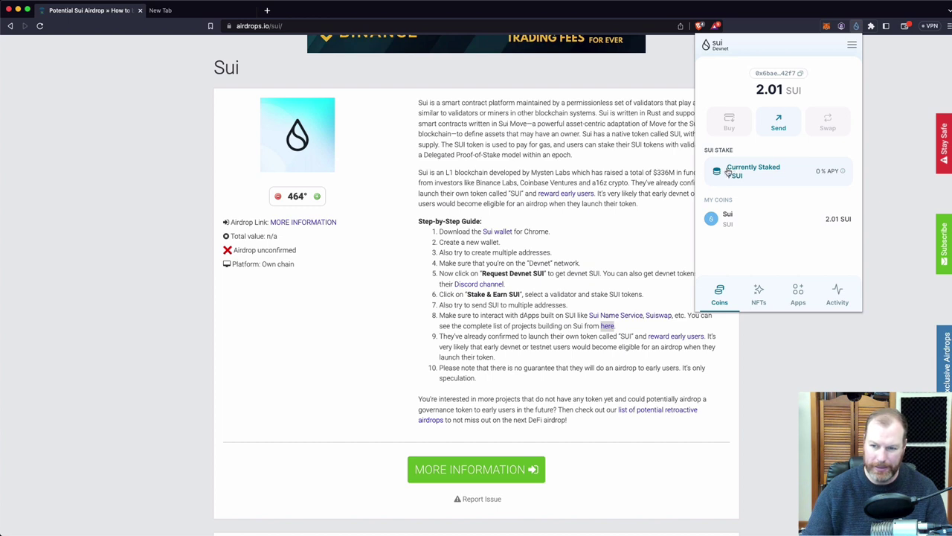
- Stake 1 SUI with validator-0, then close the stake overview back to the 2.01 SUI home
click(764, 173)
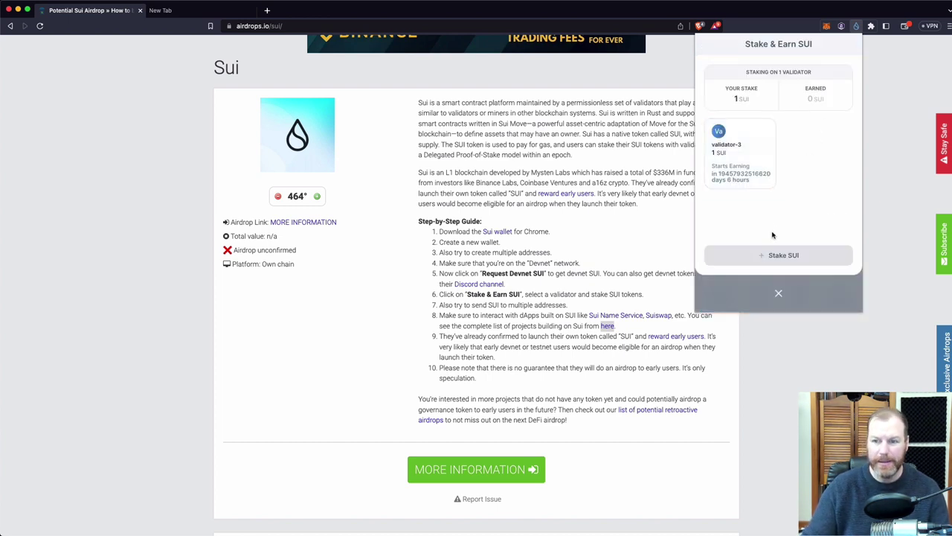
click(778, 256)
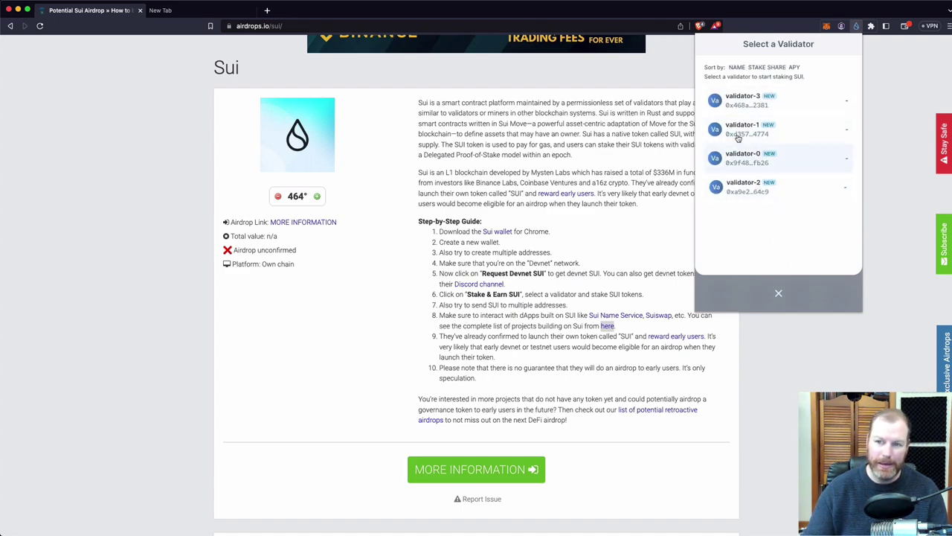
key(Escape)
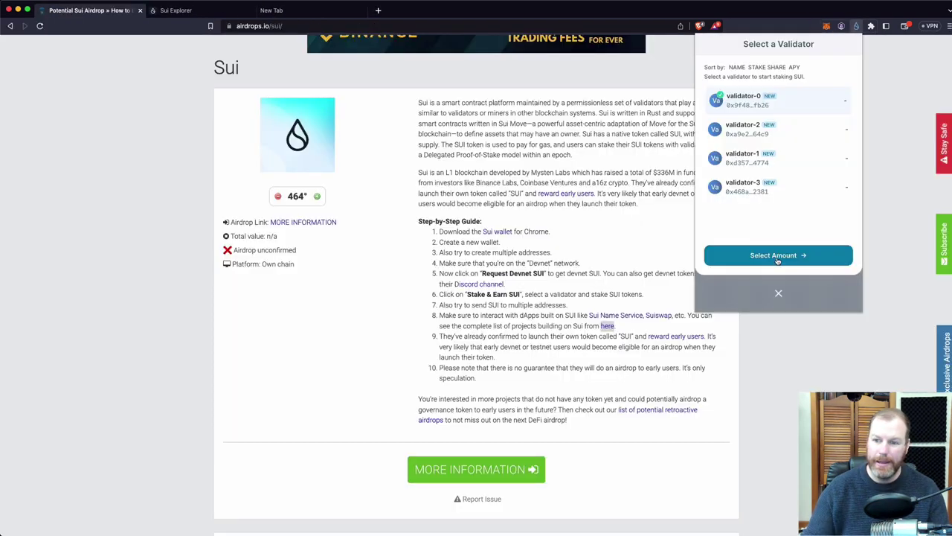
click(779, 256)
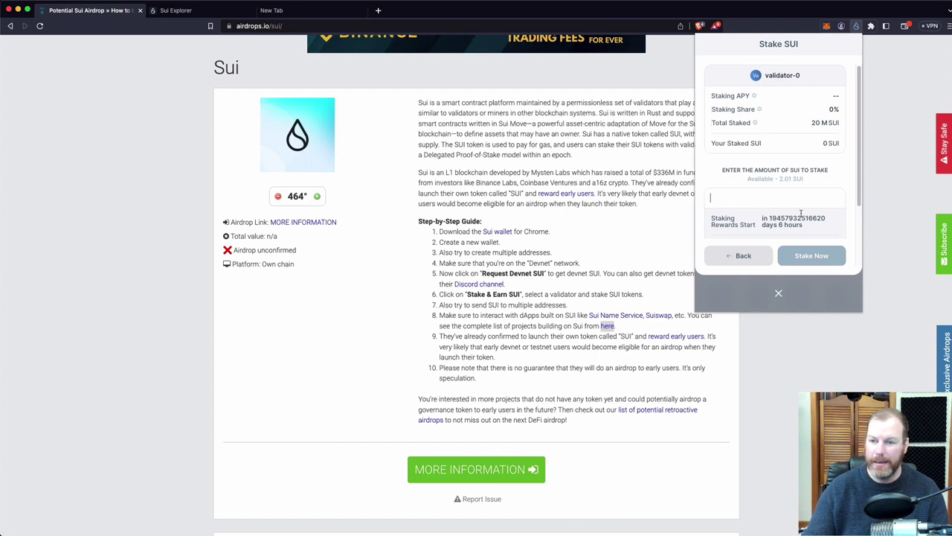
text(1 SUI)
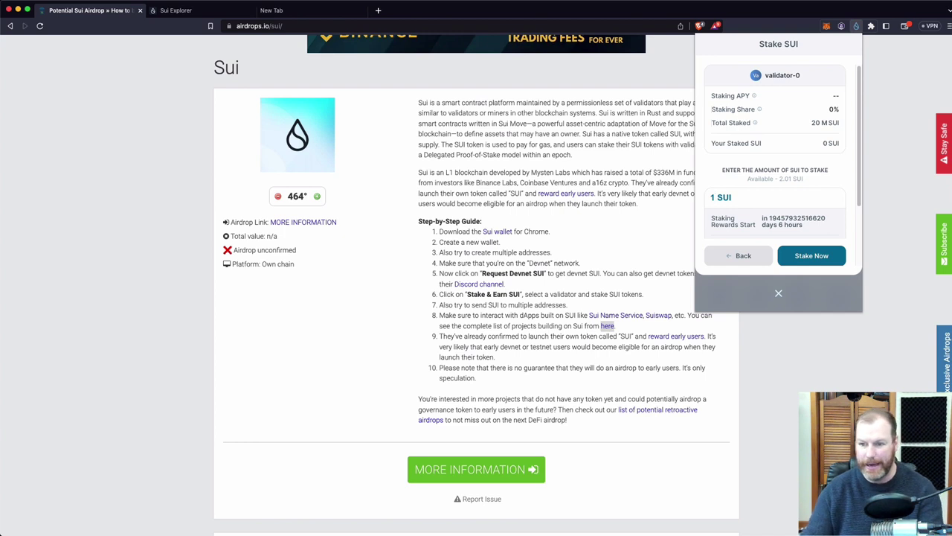
click(811, 255)
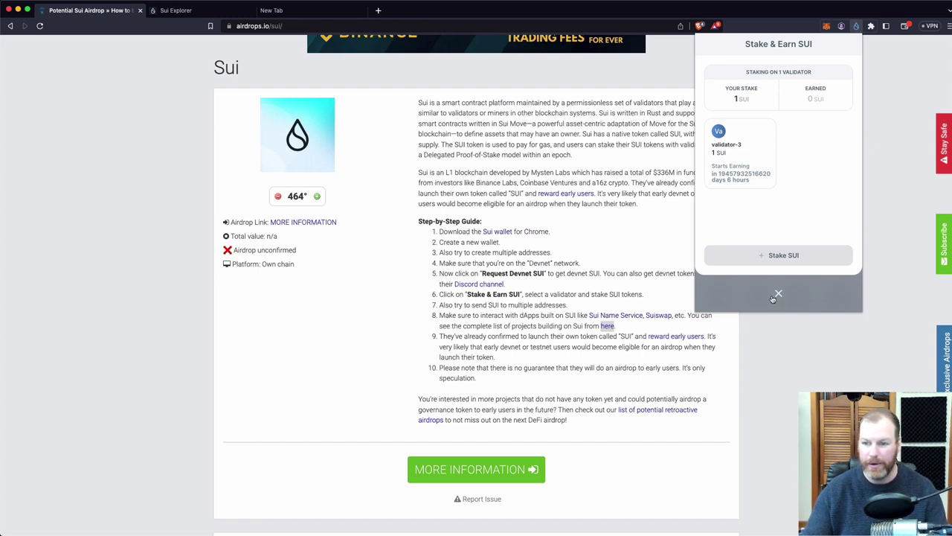
click(778, 293)
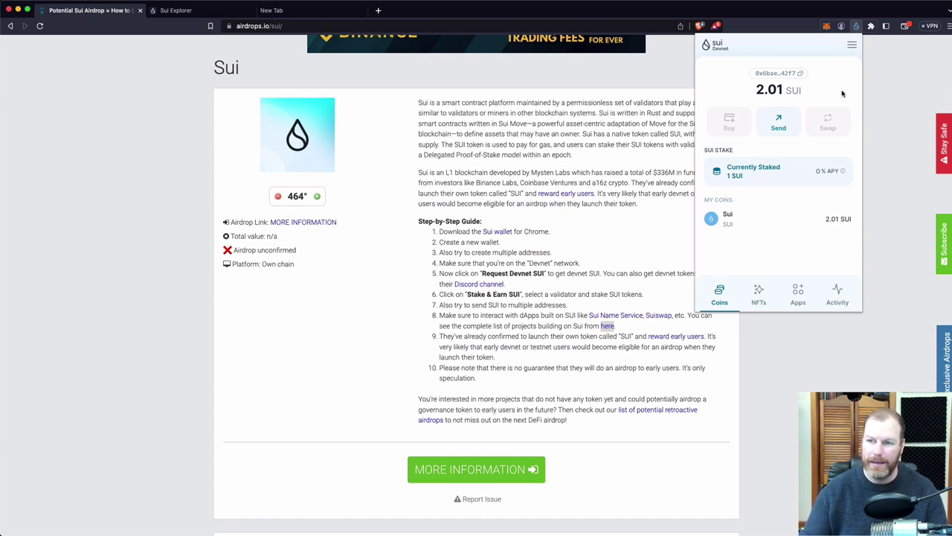
- Open and close the wallet settings, then dismiss the Sui Wallet popup
click(852, 45)
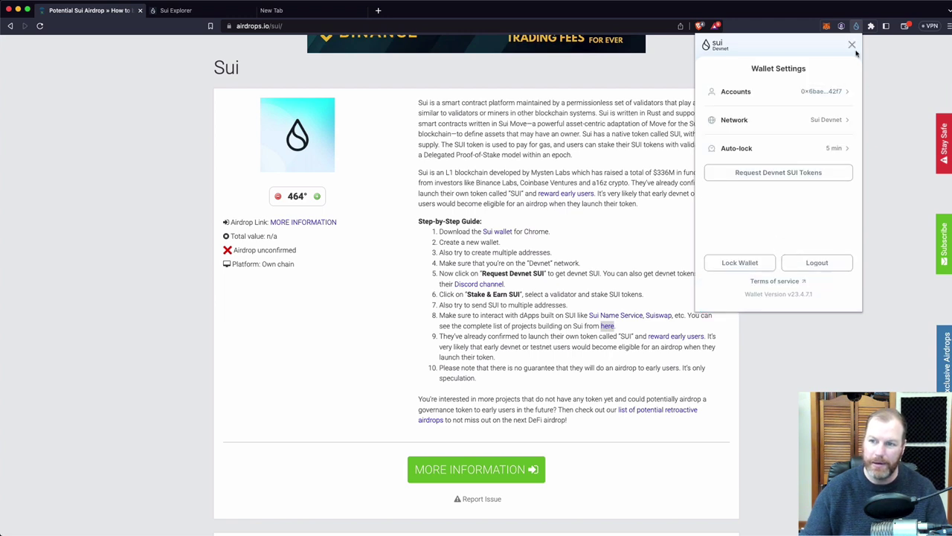
click(852, 44)
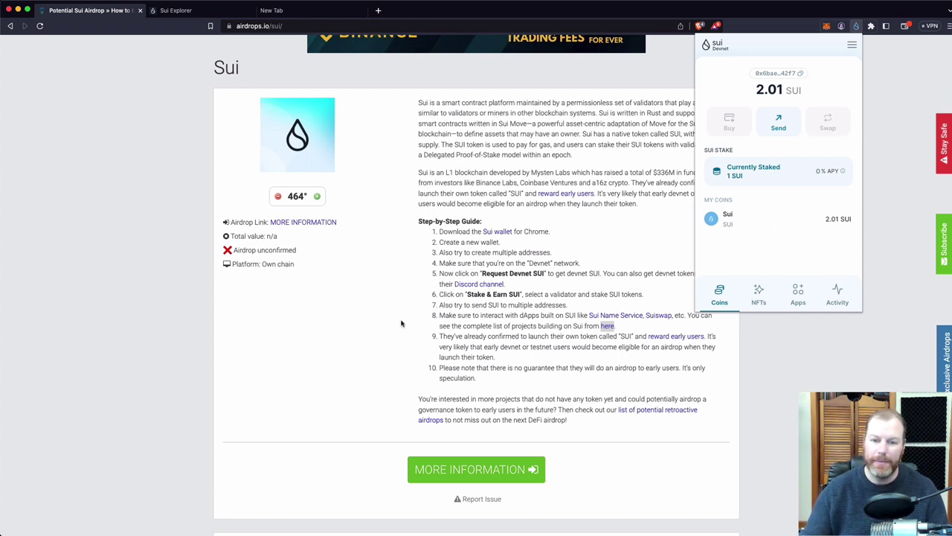
click(466, 296)
- Highlight step 7 of the airdrops.io guide about sending SUI to multiple addresses
drag(439, 296, 518, 296)
click(475, 297)
click(545, 295)
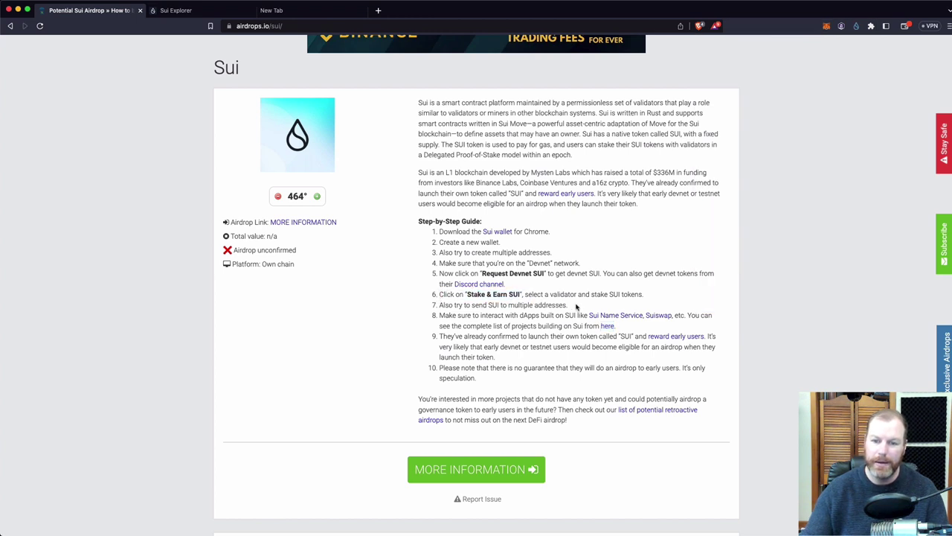
drag(576, 306, 436, 308)
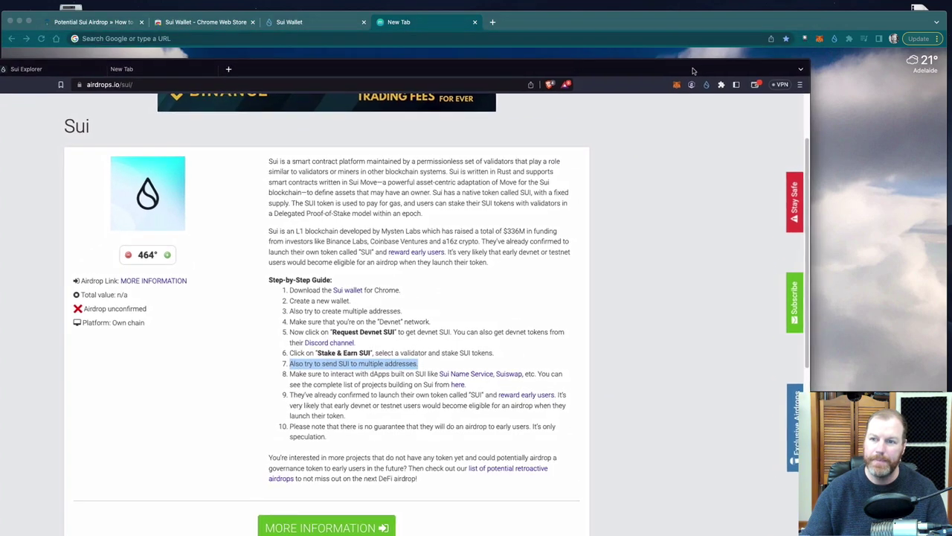
- Copy the second, 0 SUI wallet's address from Sui Wallet in the other Chrome window
click(829, 22)
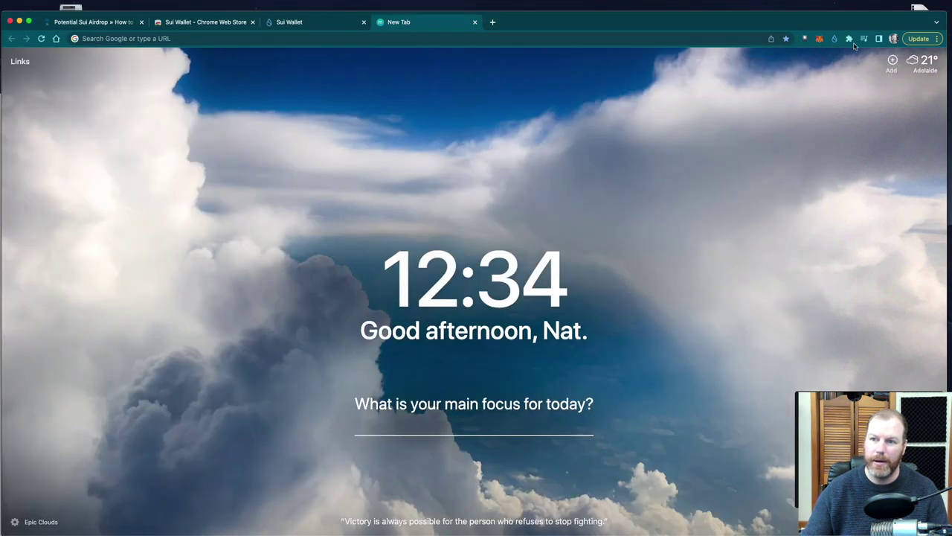
click(835, 38)
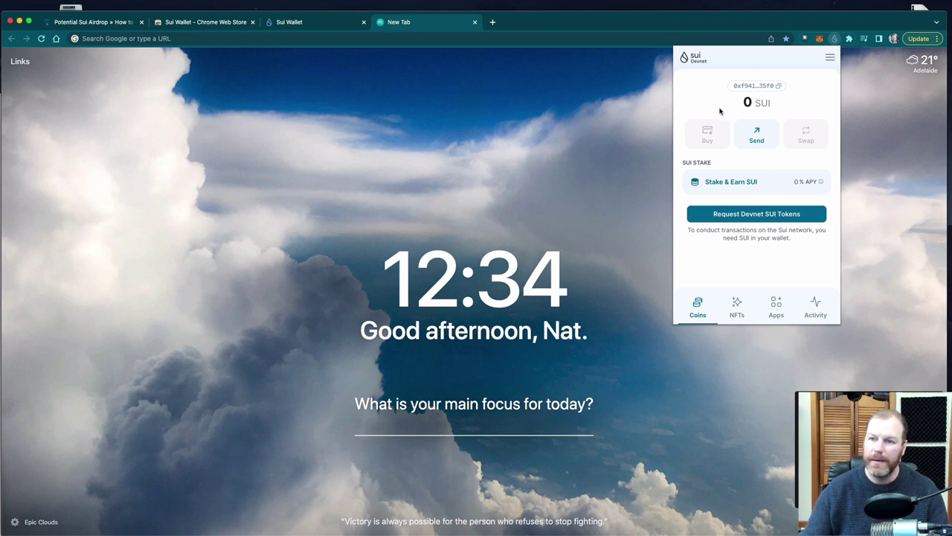
click(755, 86)
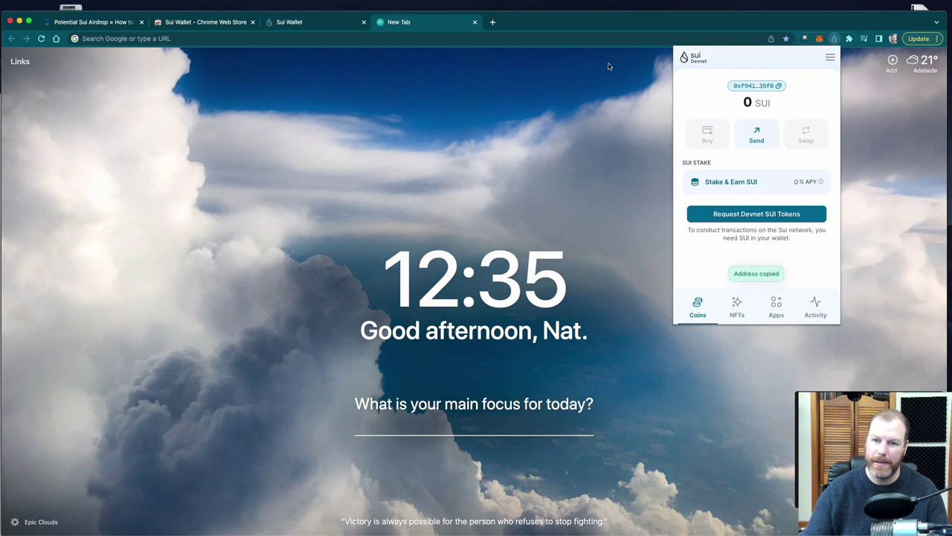
- Bring the airdrops.io window to the front and make it fill the screen
drag(605, 23, 616, 20)
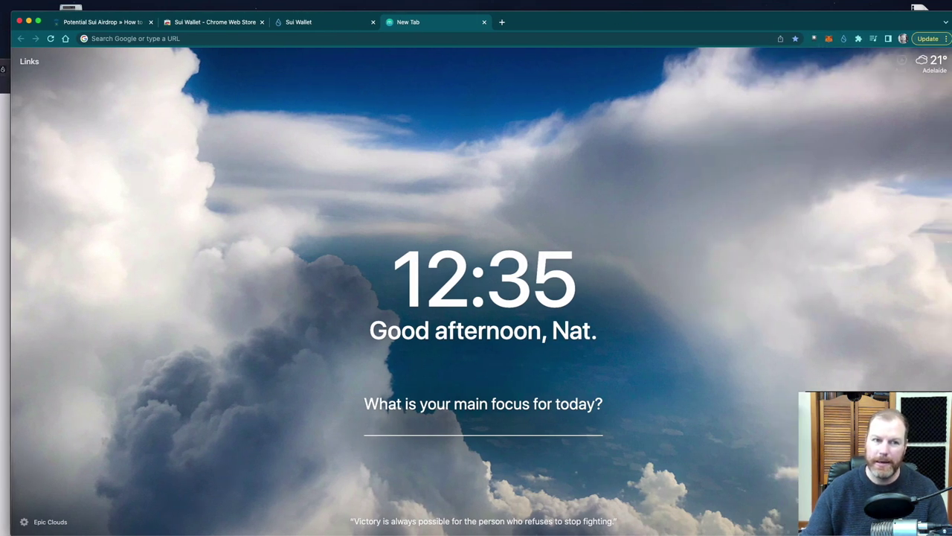
key(ctrl+Up)
click(525, 283)
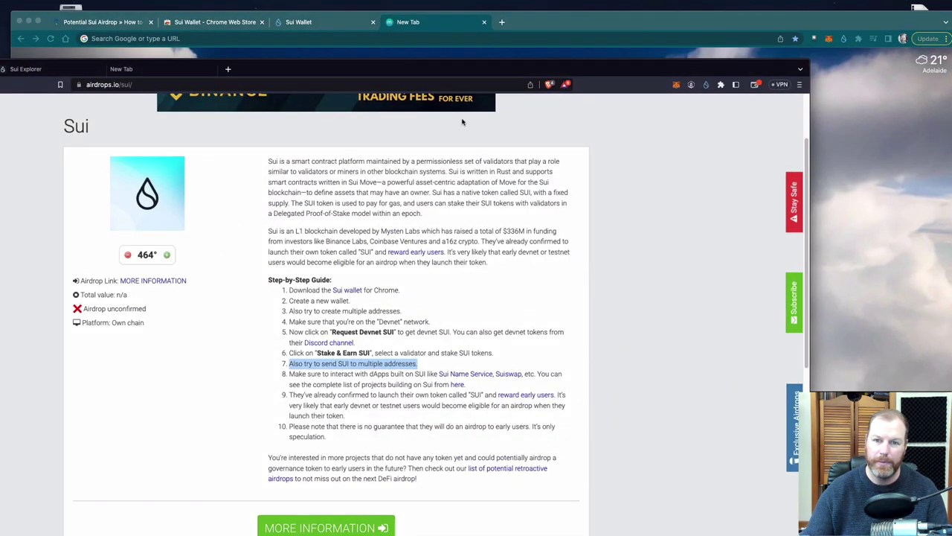
double_click(521, 68)
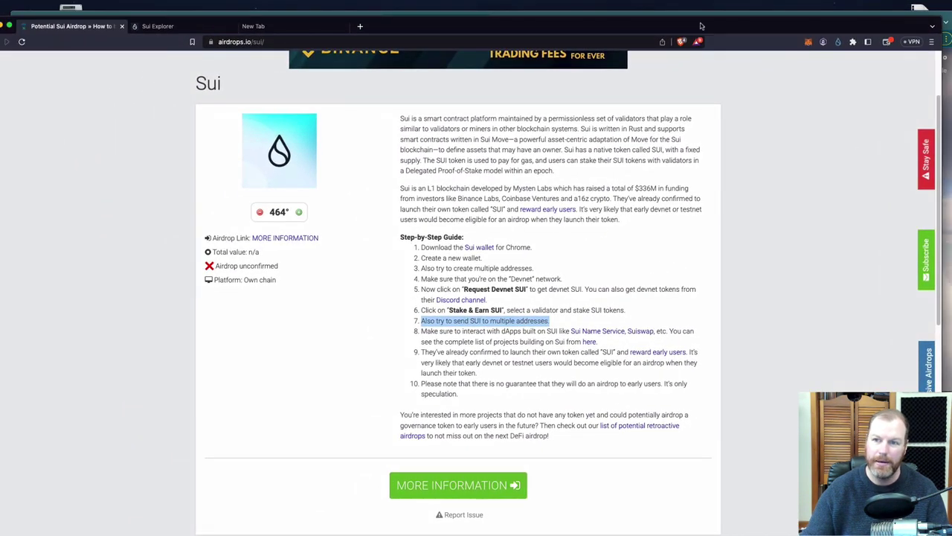
drag(700, 26, 711, 23)
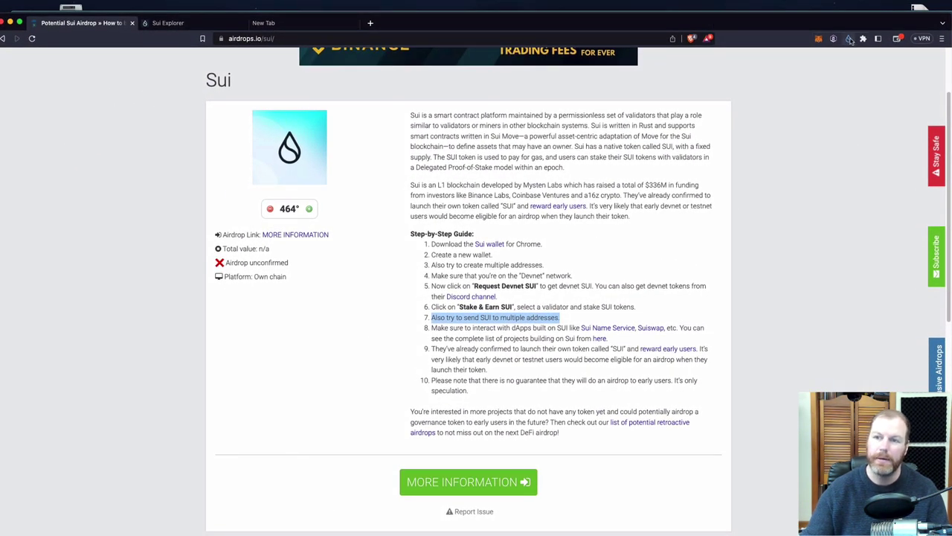
- Send 1.2 SUI from the 2.01 SUI wallet to the pasted second-wallet address
click(850, 40)
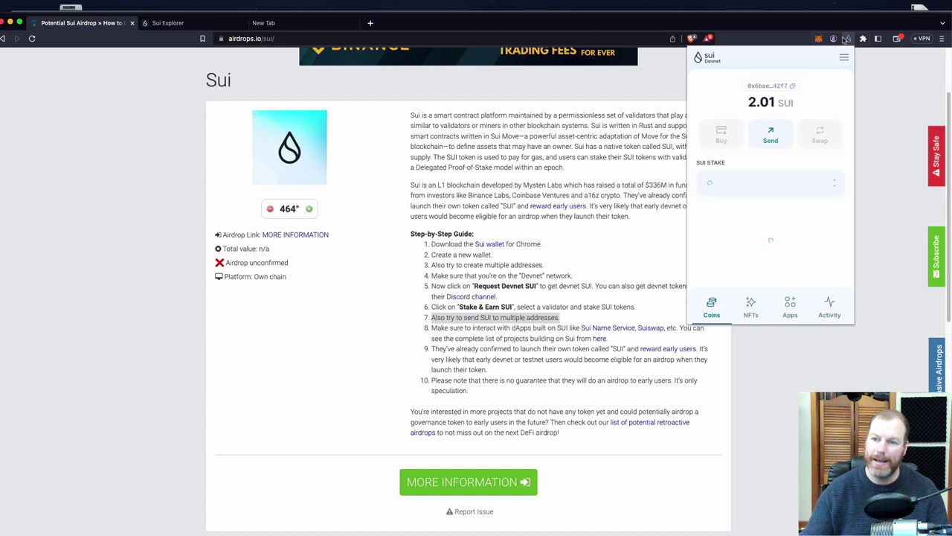
click(771, 135)
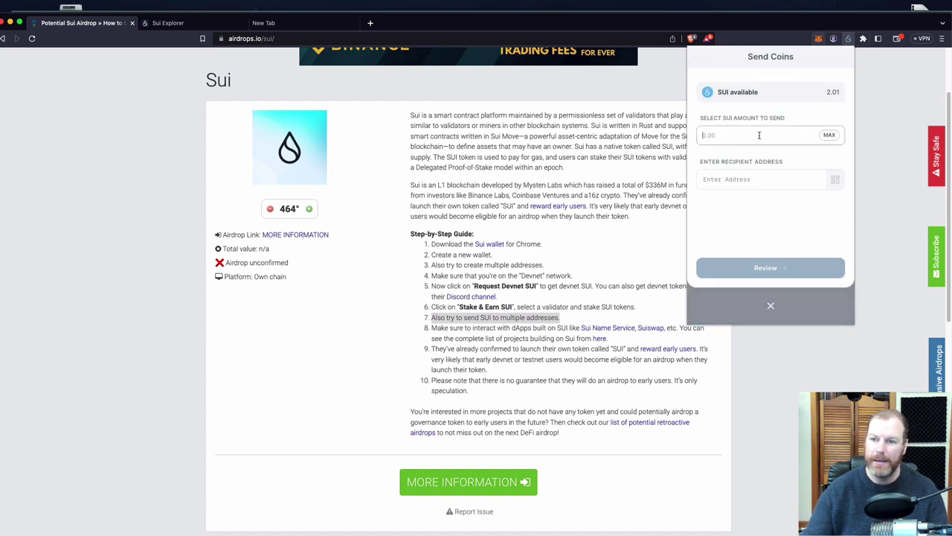
click(763, 135)
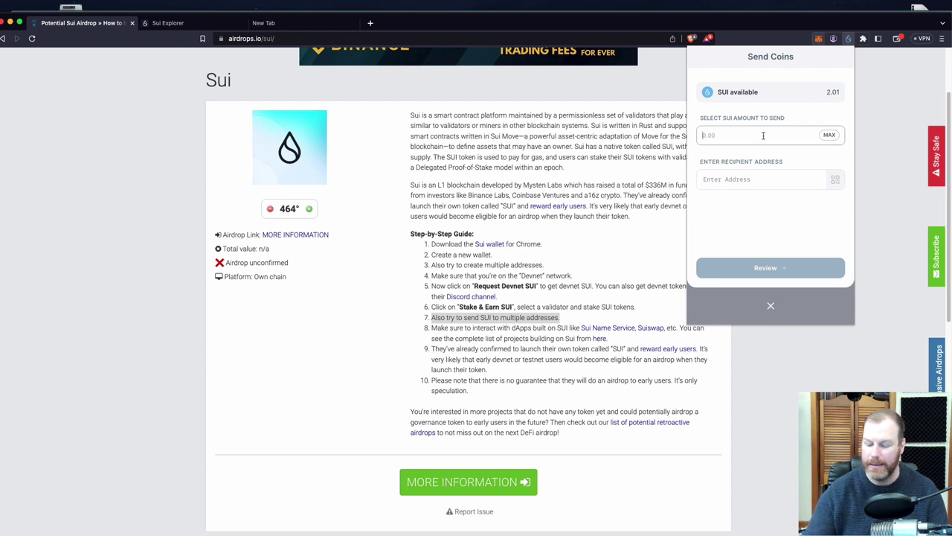
text(1.2 SUI)
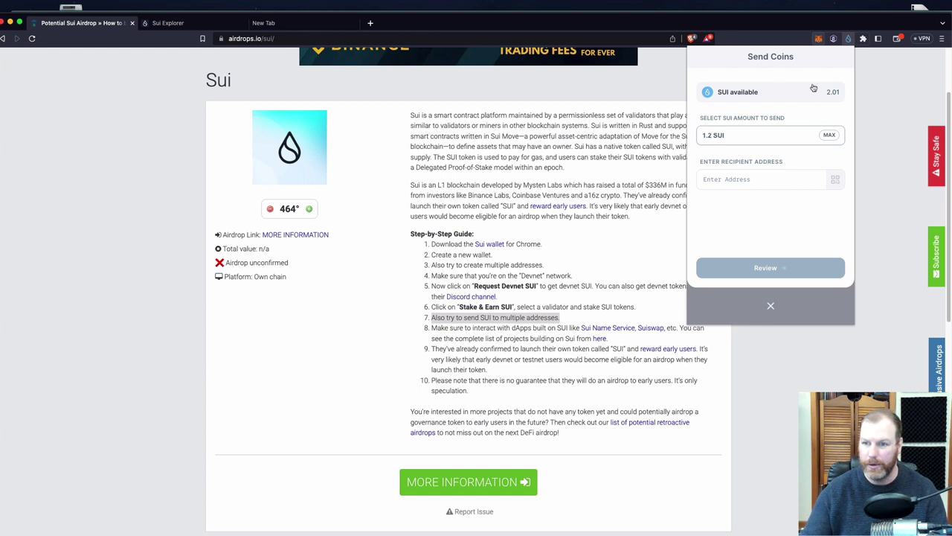
click(751, 178)
right_click(717, 179)
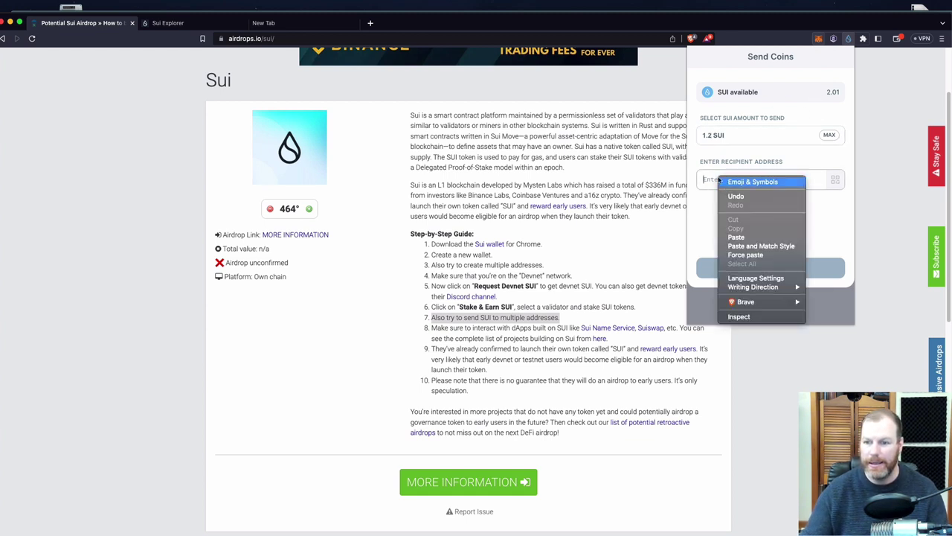
click(707, 242)
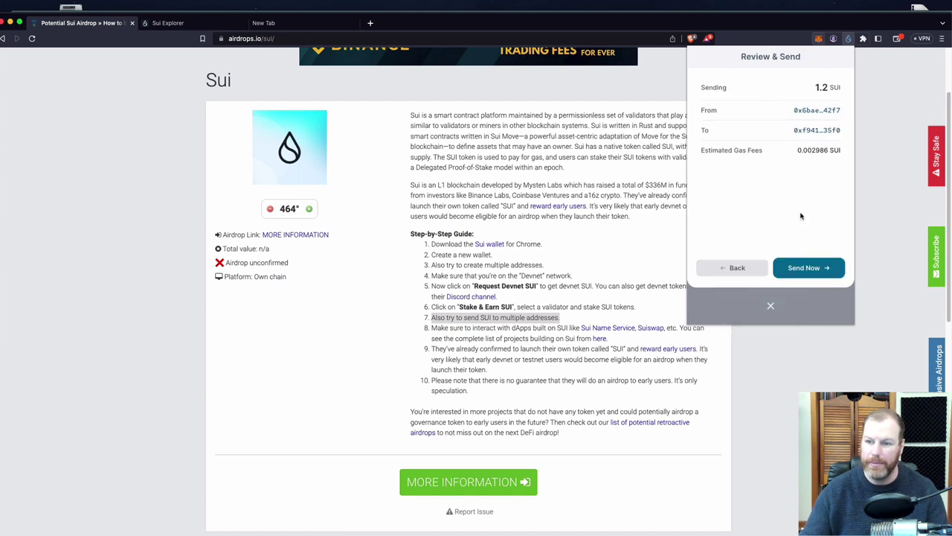
click(804, 270)
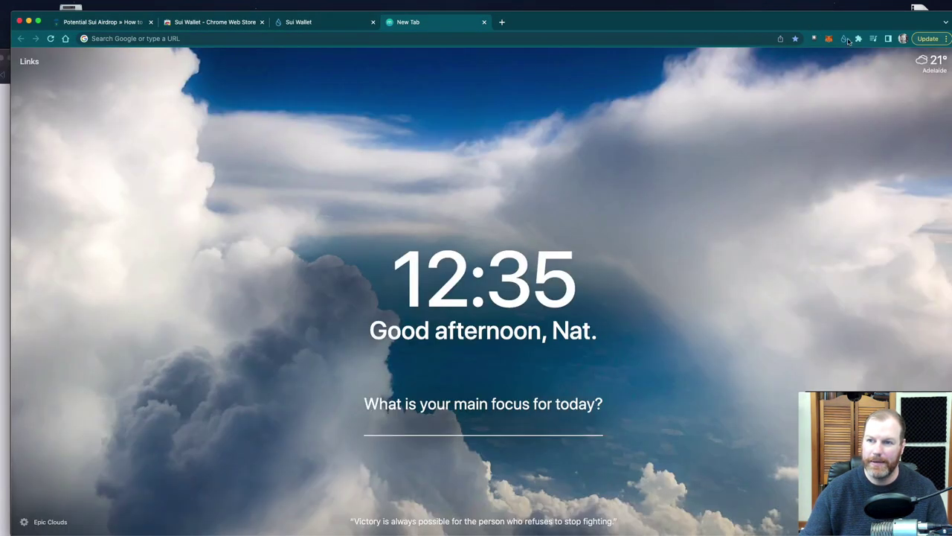
- Stake 1 SUI from the second wallet with validator-1 and dismiss the staking receipt
click(845, 38)
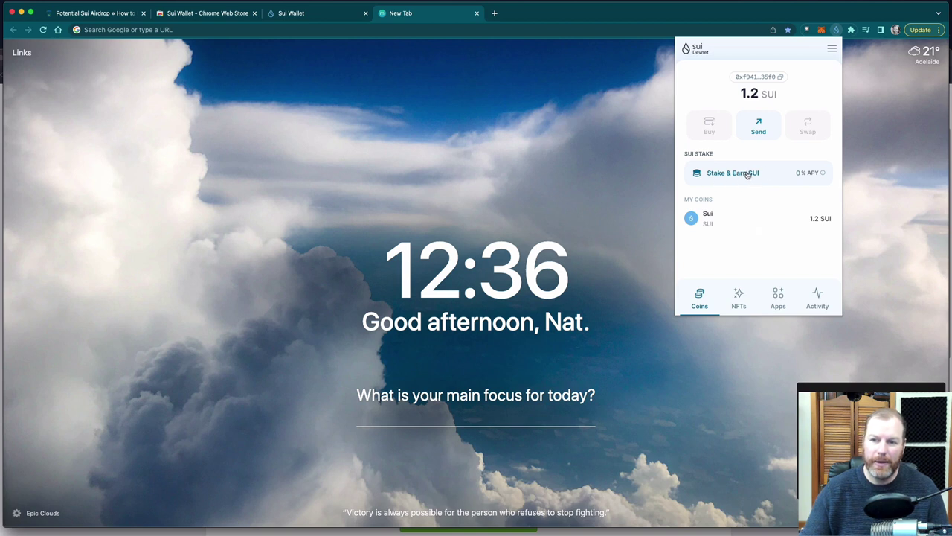
click(750, 175)
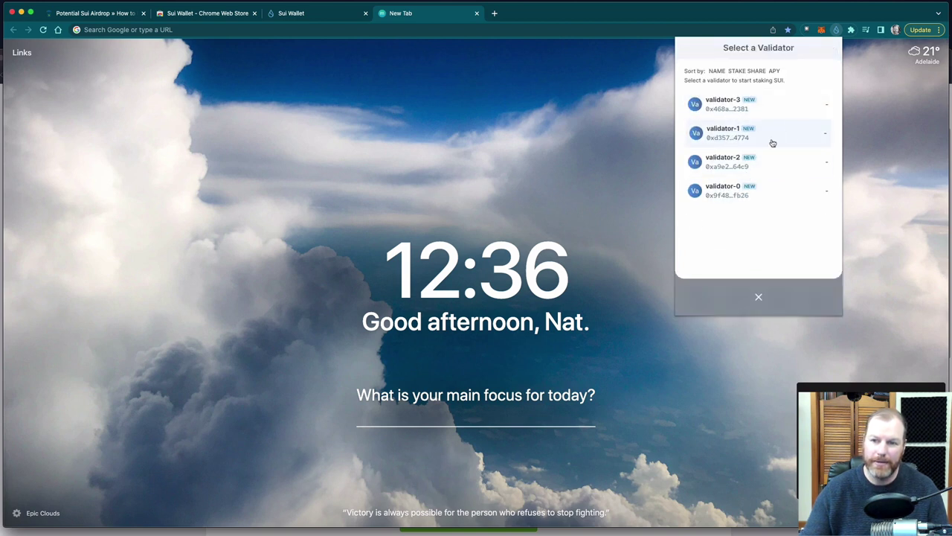
click(812, 135)
click(769, 231)
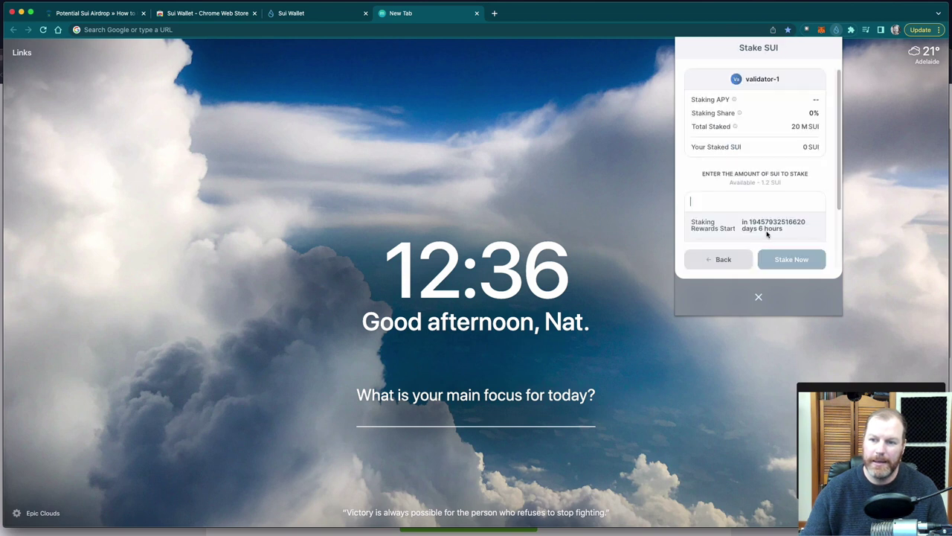
text(1 SUI)
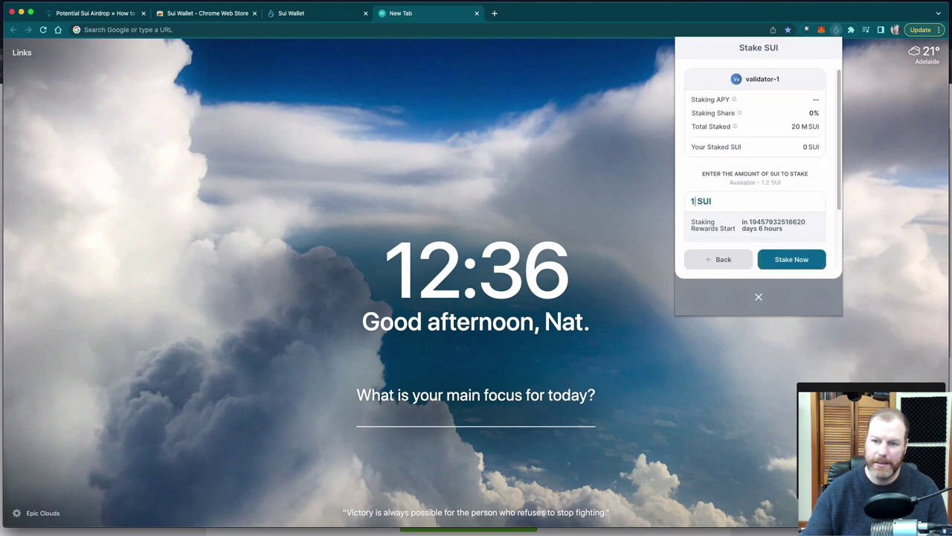
click(793, 262)
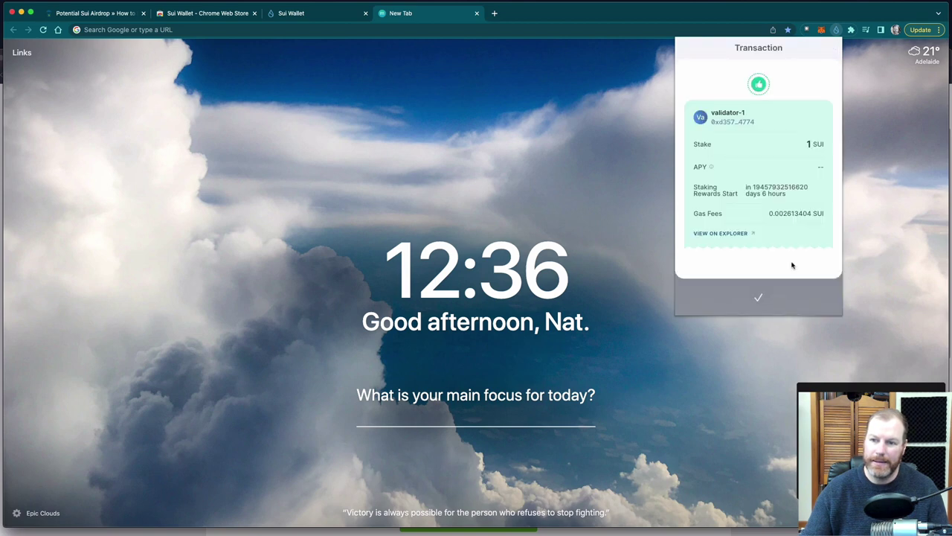
click(759, 297)
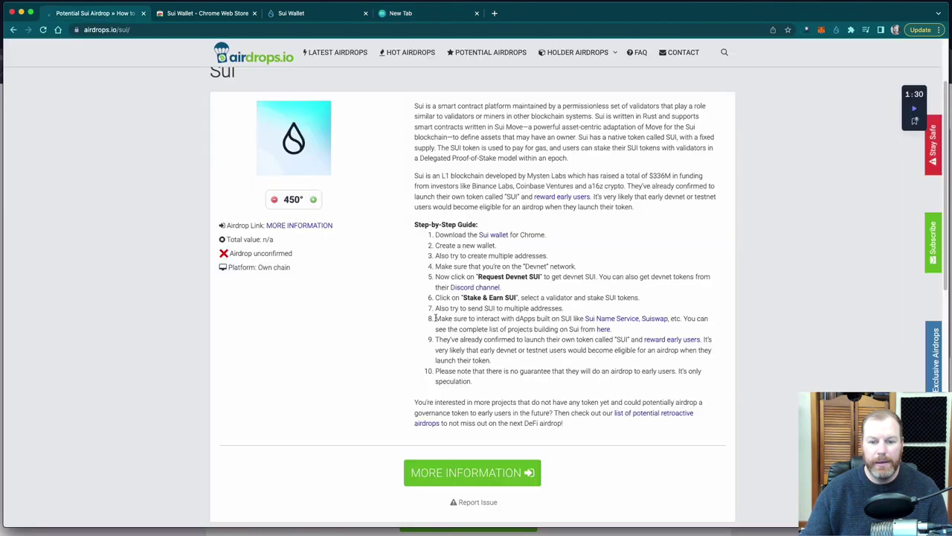
drag(470, 308, 582, 319)
- Open the guide's Sui Name Service and Suiswap links in new tabs, then bring up the dApp directory link's options
click(502, 324)
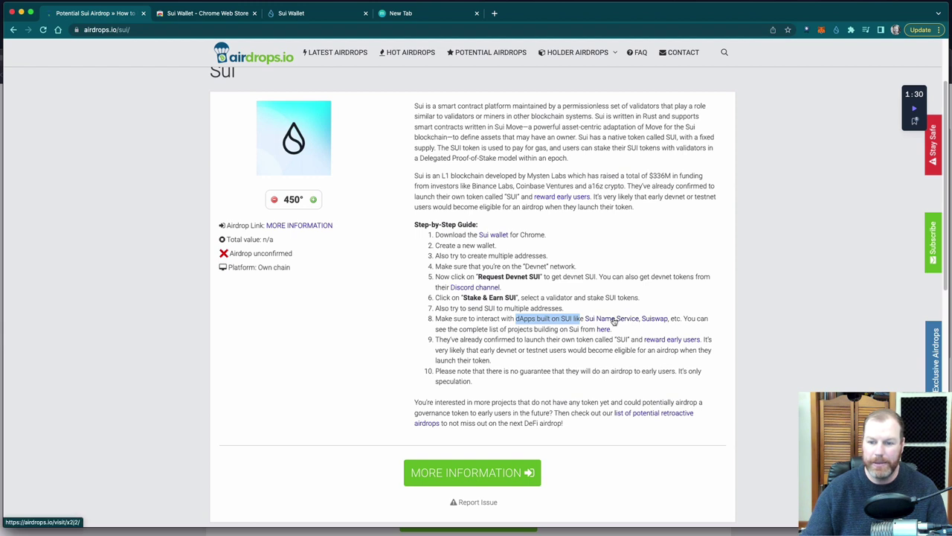
right_click(616, 318)
click(659, 321)
right_click(656, 319)
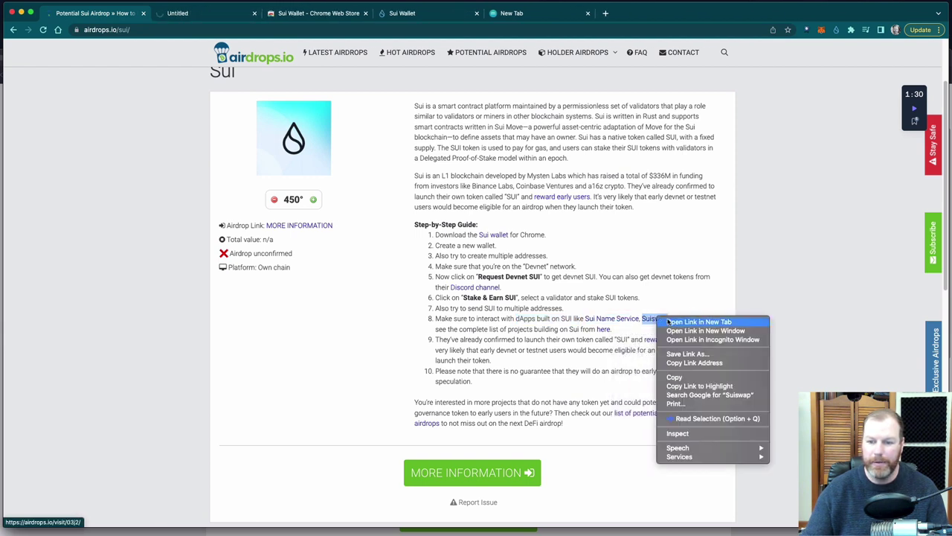
click(669, 321)
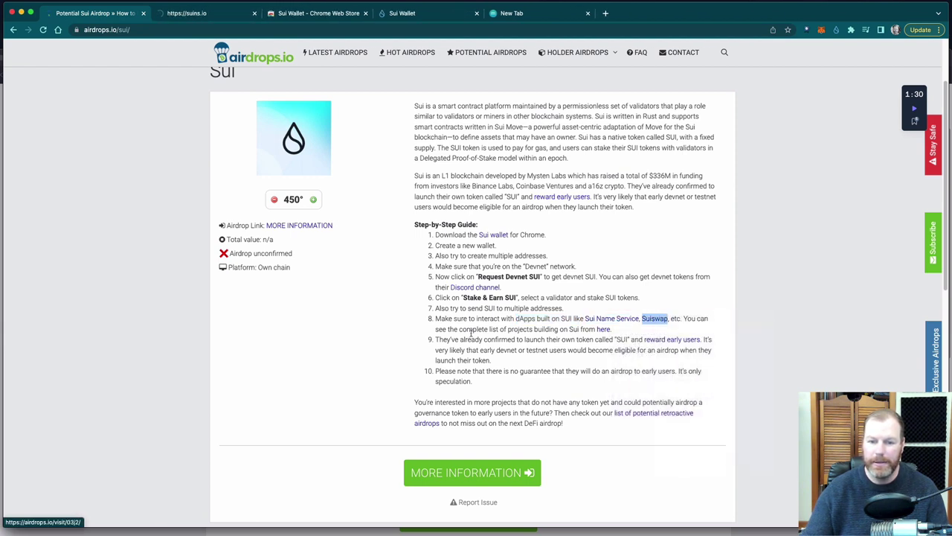
right_click(603, 330)
- Open the Sui Directory in a new tab and search Sui Name Service for a domain name
click(617, 335)
key(super+2)
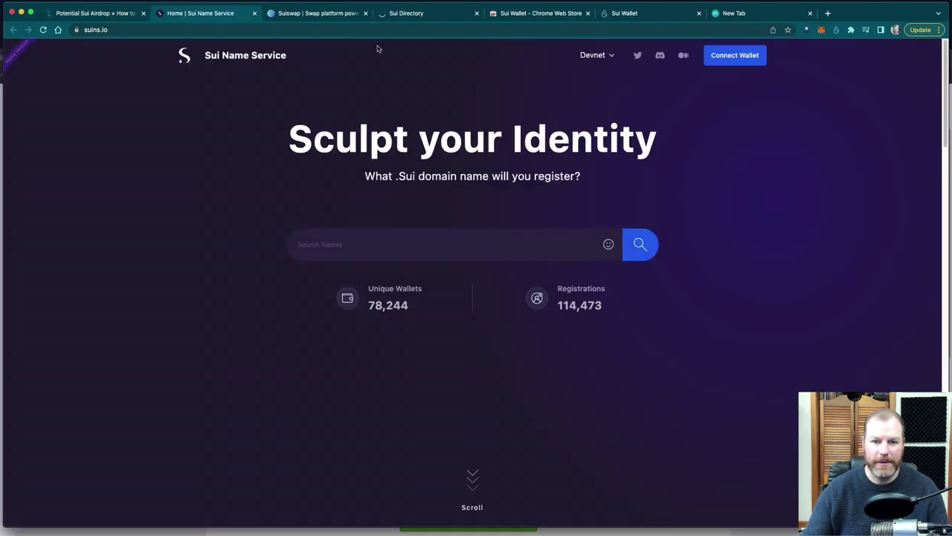
click(385, 243)
text(nathaniel)
key(Return)
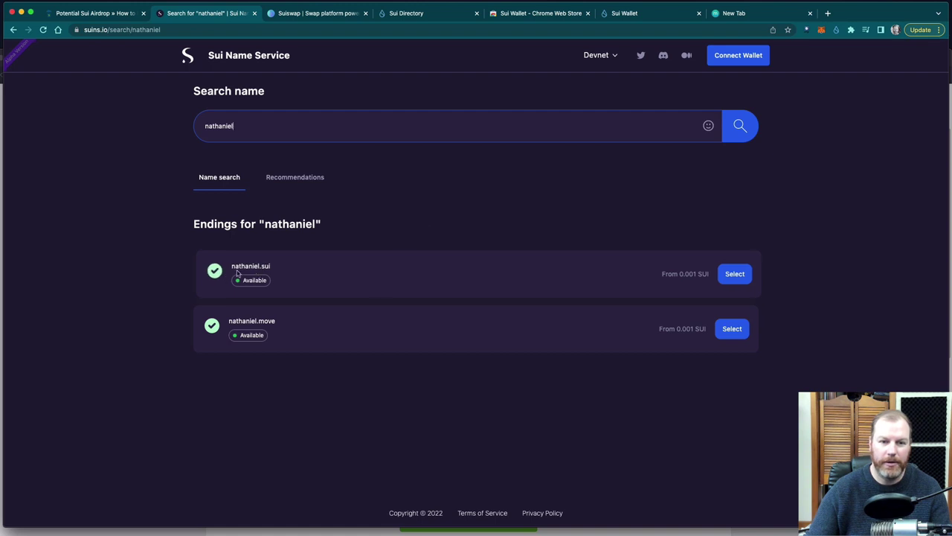
- Select the .sui ending, approve the Sui Wallet connection and dismiss the RPC Error toast
click(739, 277)
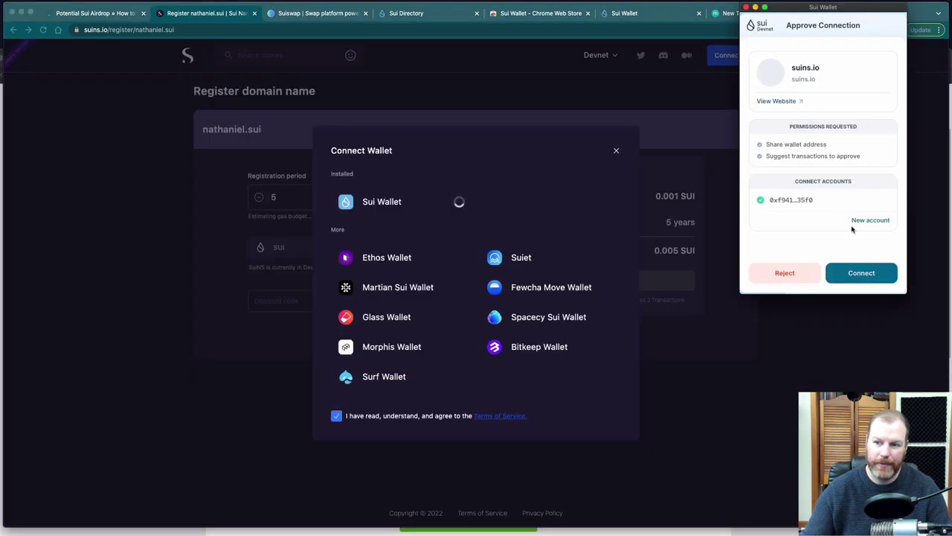
click(862, 273)
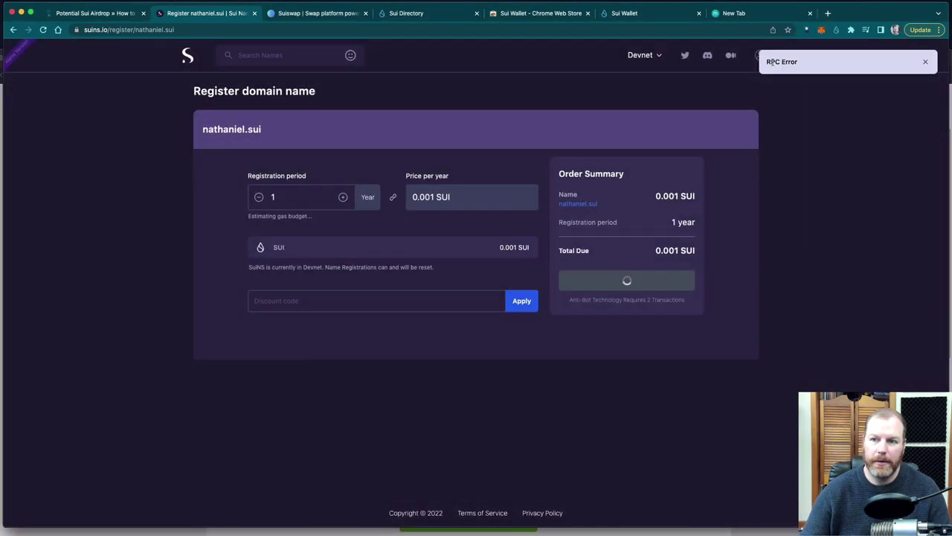
click(926, 62)
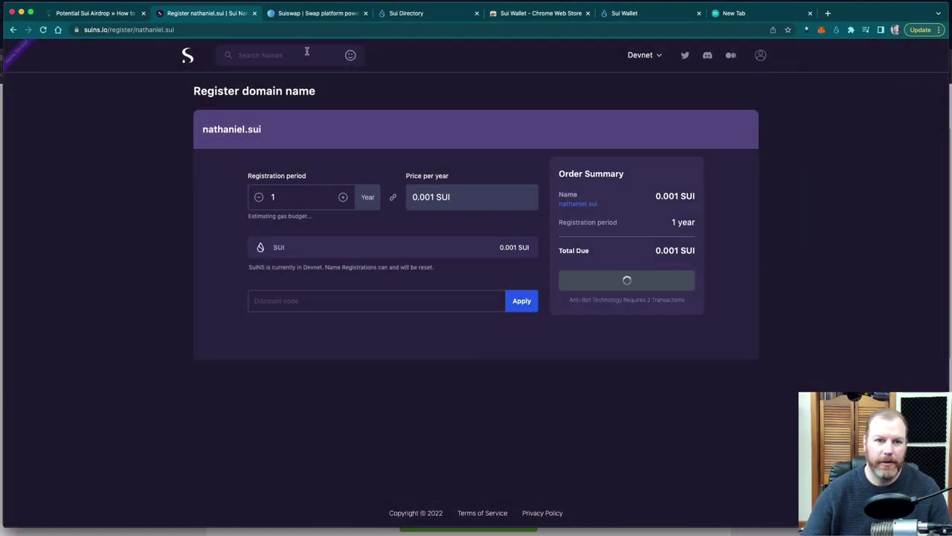
- Enter the Suiswap app and connect it to Sui Wallet, approving the connection request
click(313, 15)
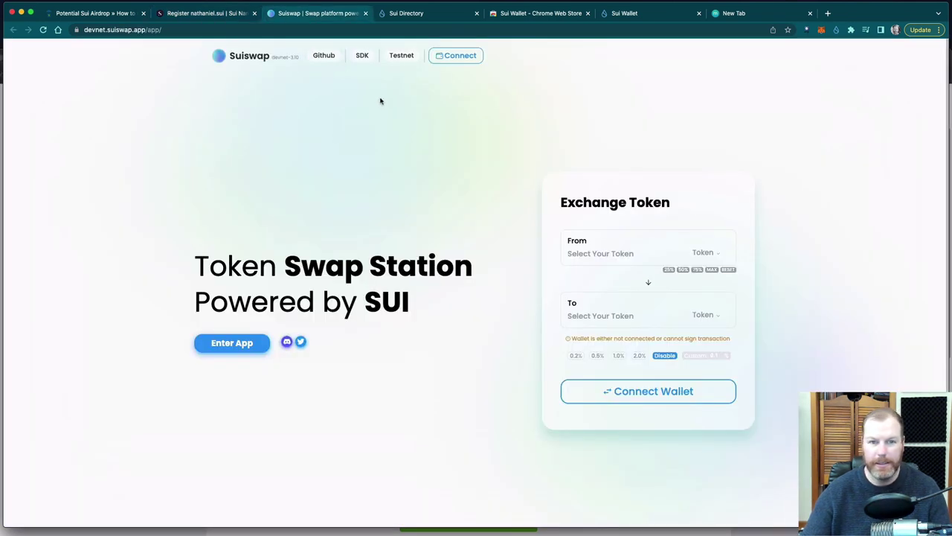
click(252, 350)
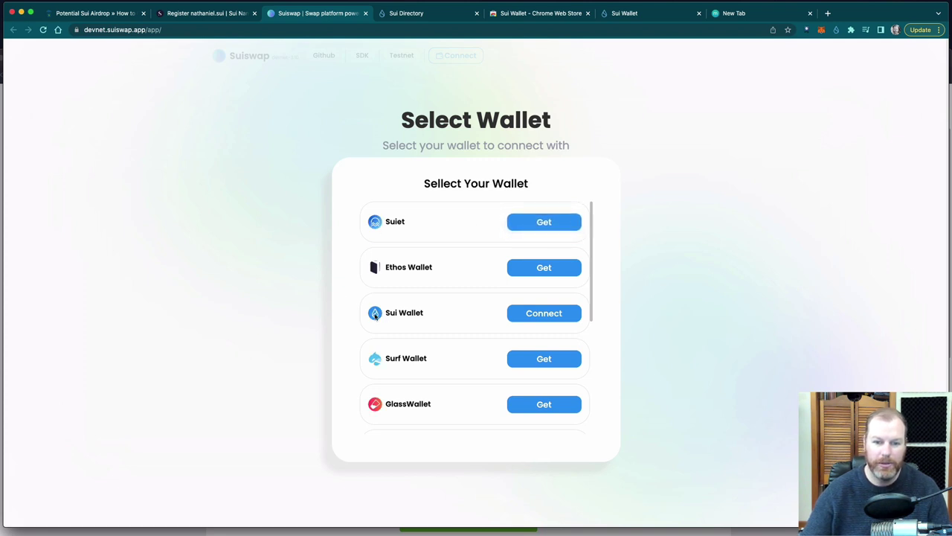
click(544, 314)
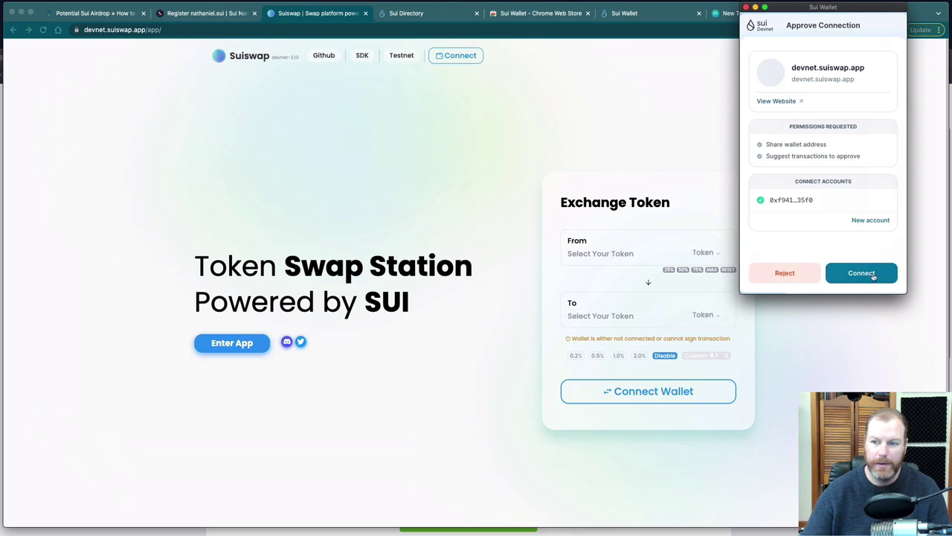
click(869, 278)
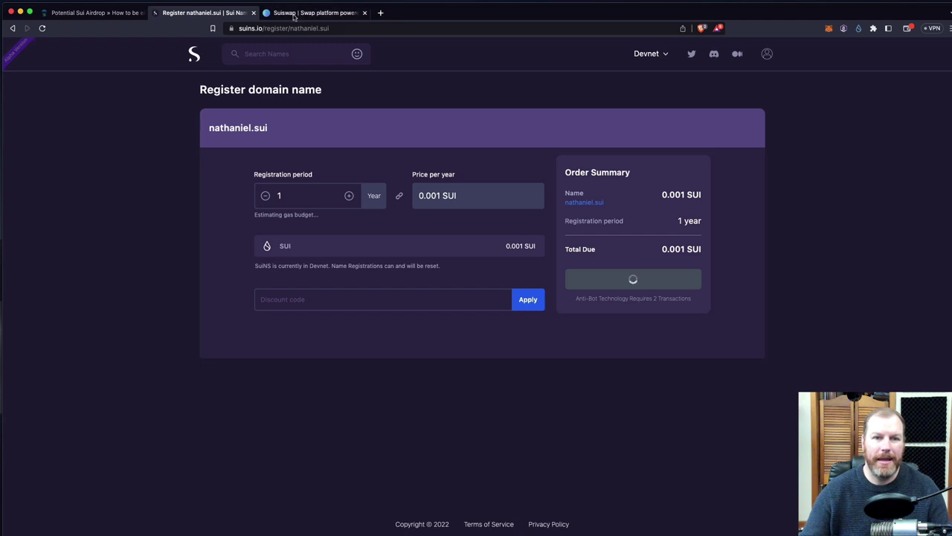
click(294, 13)
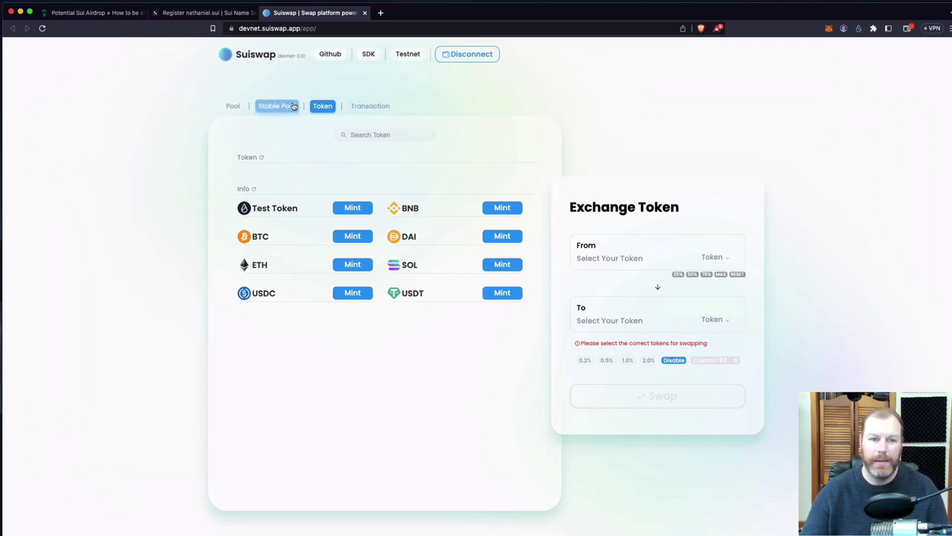
- Browse Suiswap's pool, stable pool, token and transaction views, end on mintable tokens, and open Sui Wallet
click(228, 106)
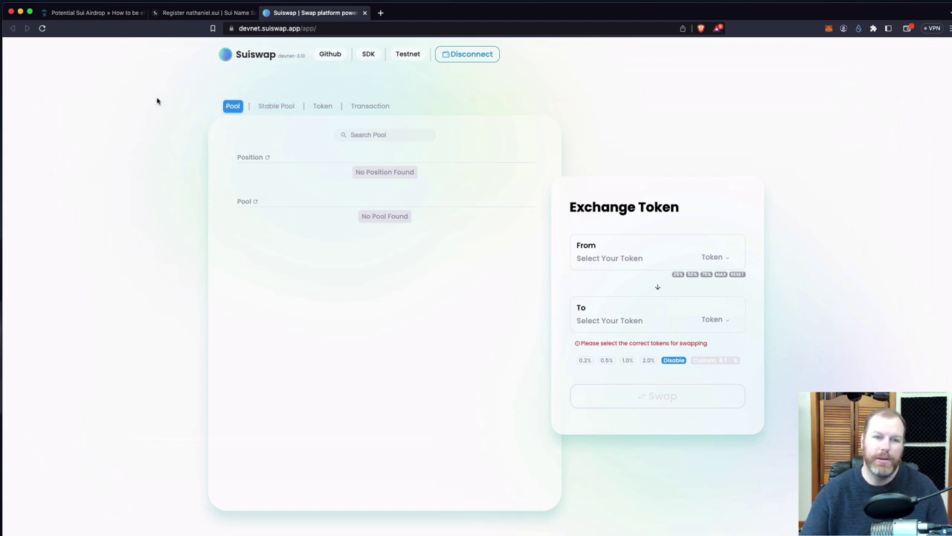
click(276, 106)
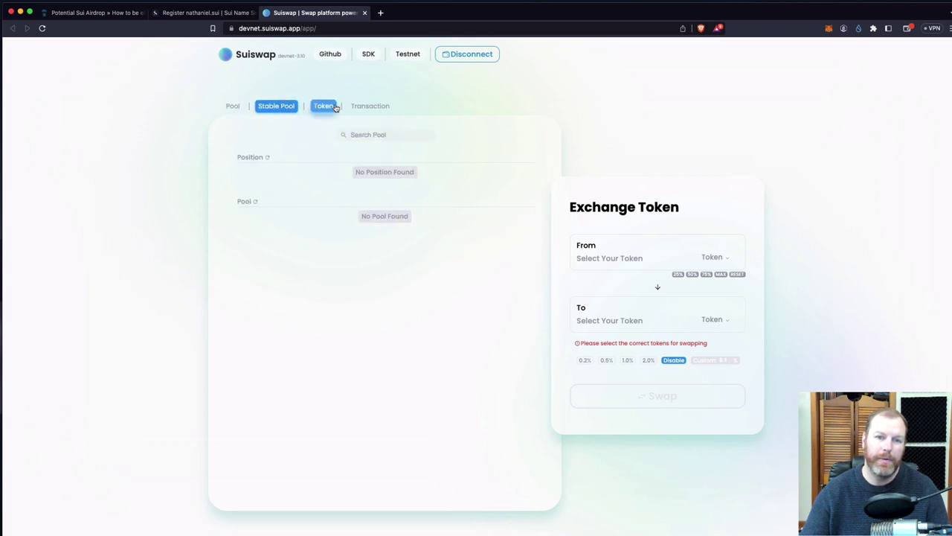
click(324, 106)
click(364, 108)
click(323, 108)
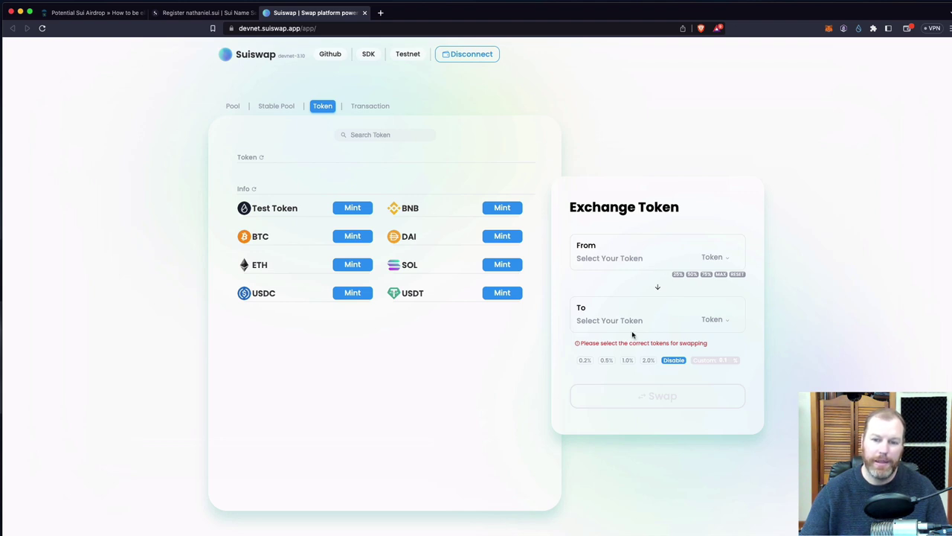
click(859, 28)
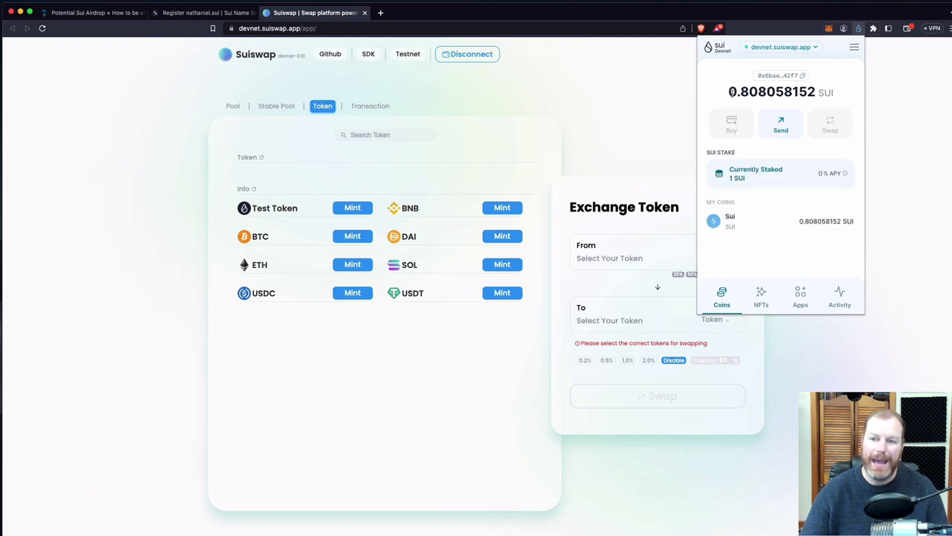
- Highlight the 0.808058152 SUI balance figure in the wallet popup, then deselect it
mouse_move(744, 92)
mouse_down()
mouse_move(833, 93)
mouse_move(728, 92)
mouse_up()
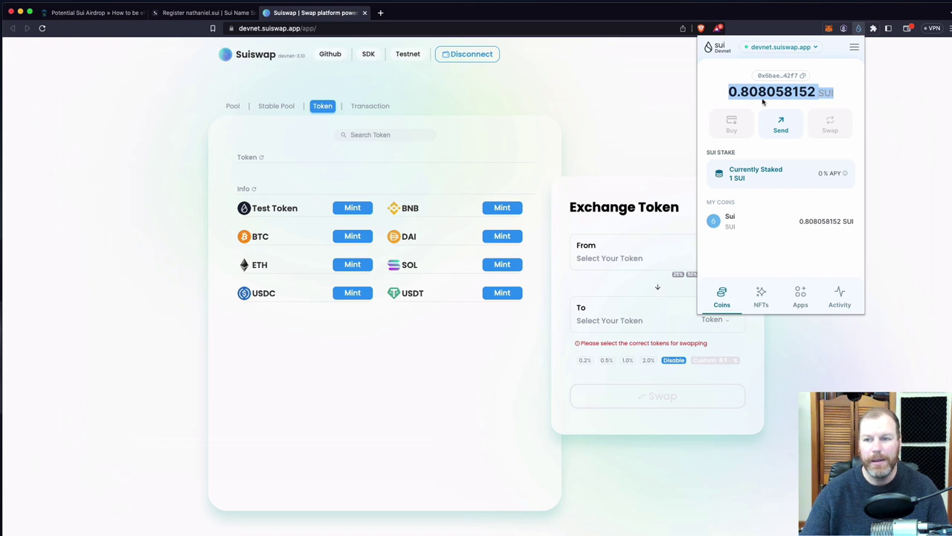
drag(728, 93, 790, 88)
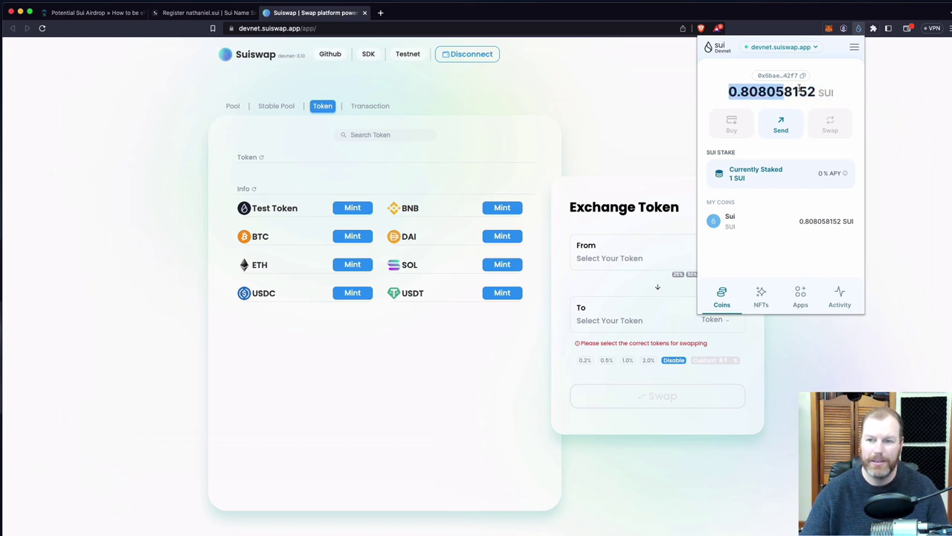
click(800, 89)
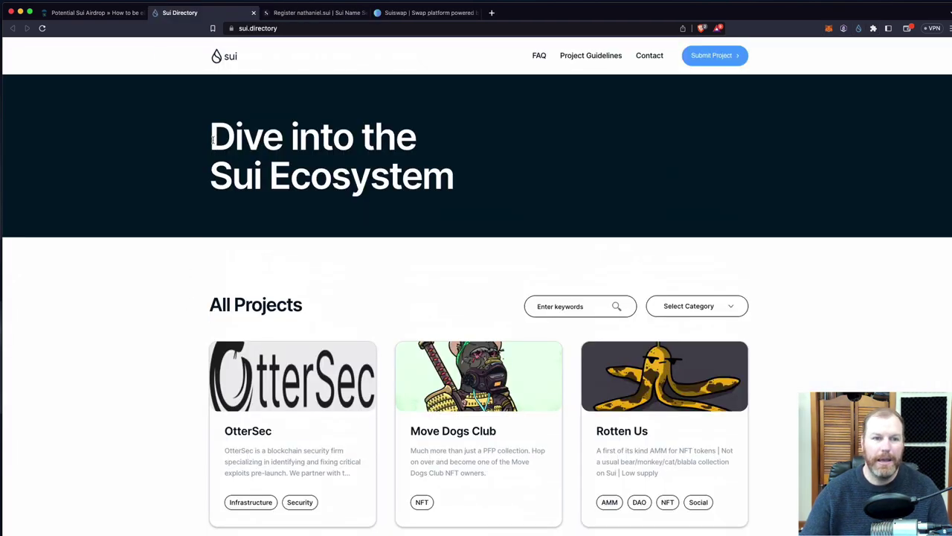
- Scroll through Sui Directory projects like OtterSec, Stakin, BUZZ and YouSUI, then return to the airdrops.io guide
click(97, 13)
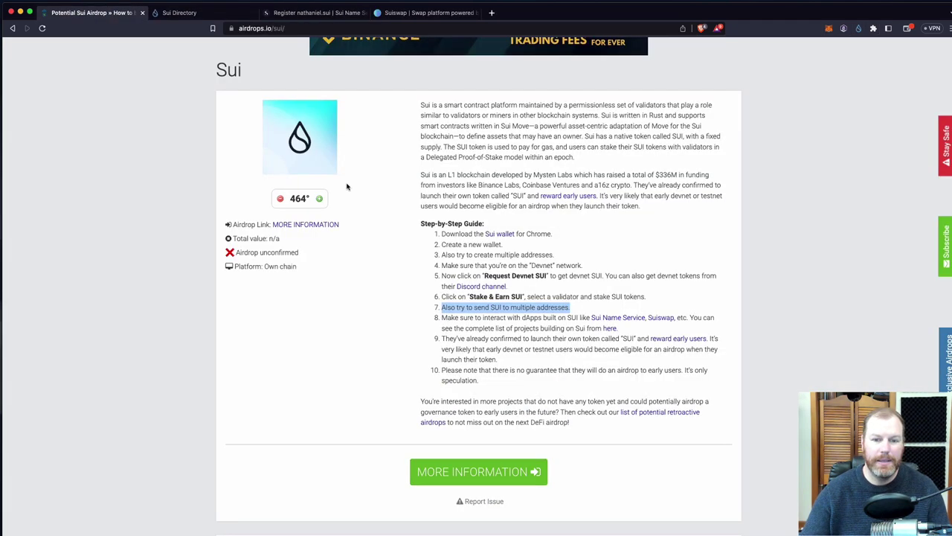
click(625, 338)
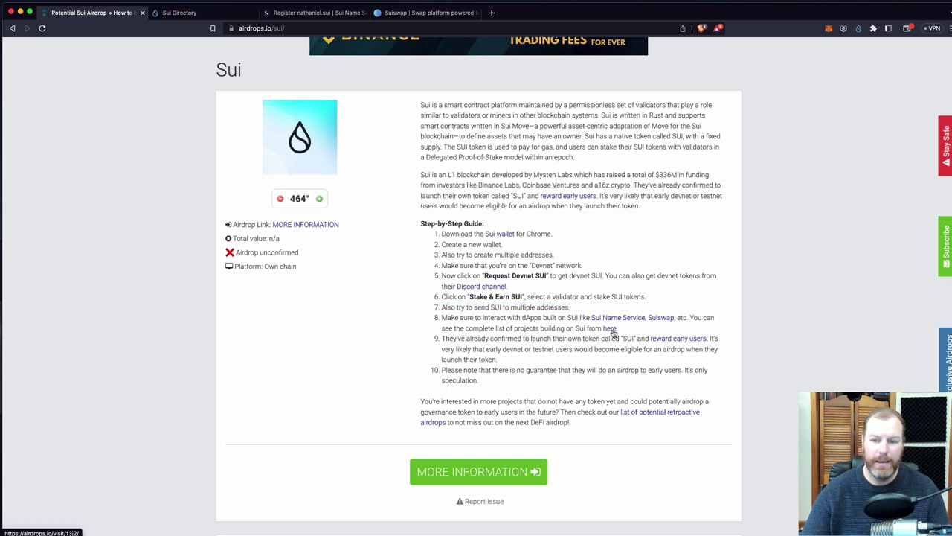
click(186, 13)
scroll(139, 195, down, 1)
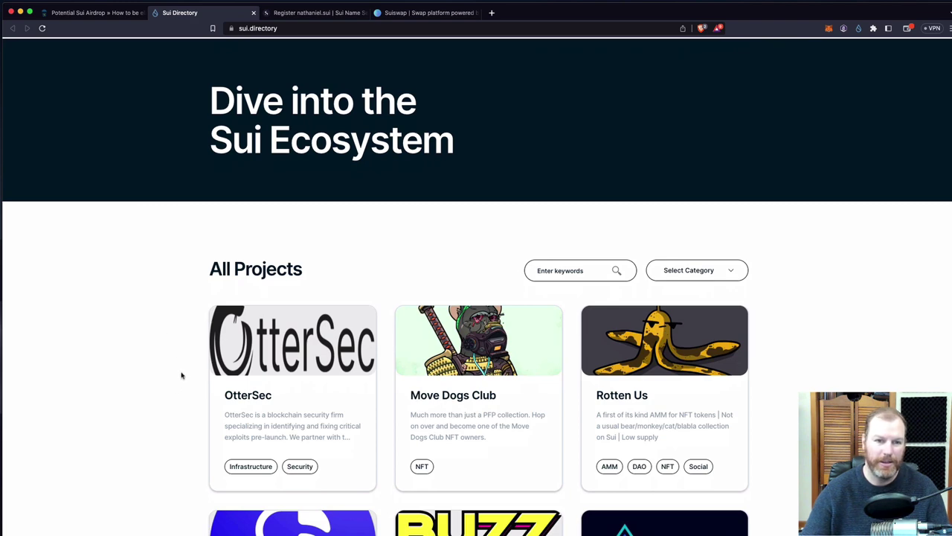
scroll(181, 378, down, 2)
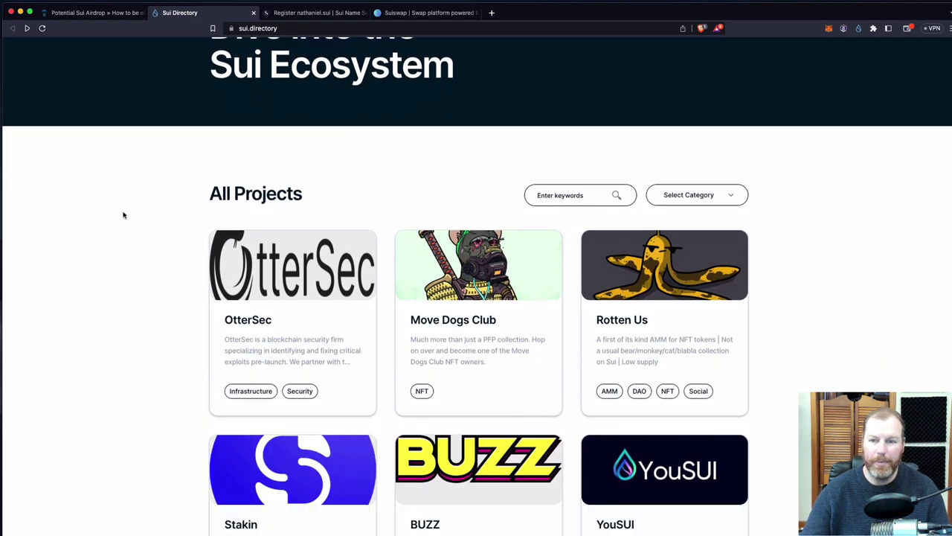
scroll(124, 215, up, 3)
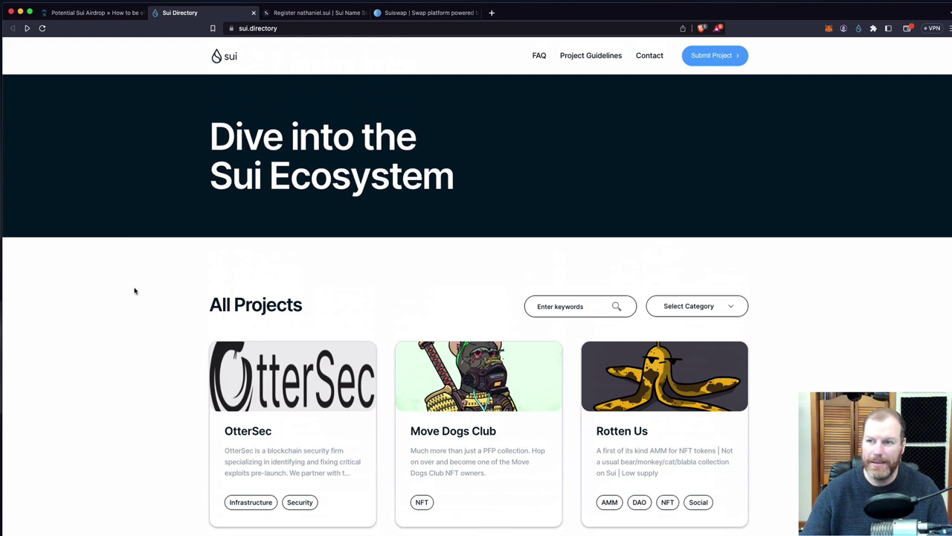
scroll(104, 357, down, 1)
scroll(131, 346, down, 5)
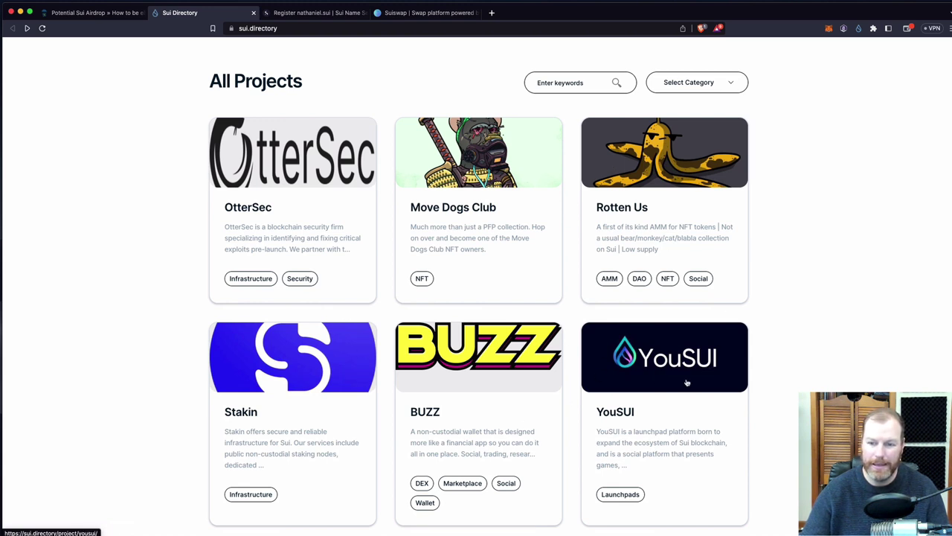
scroll(687, 381, down, 2)
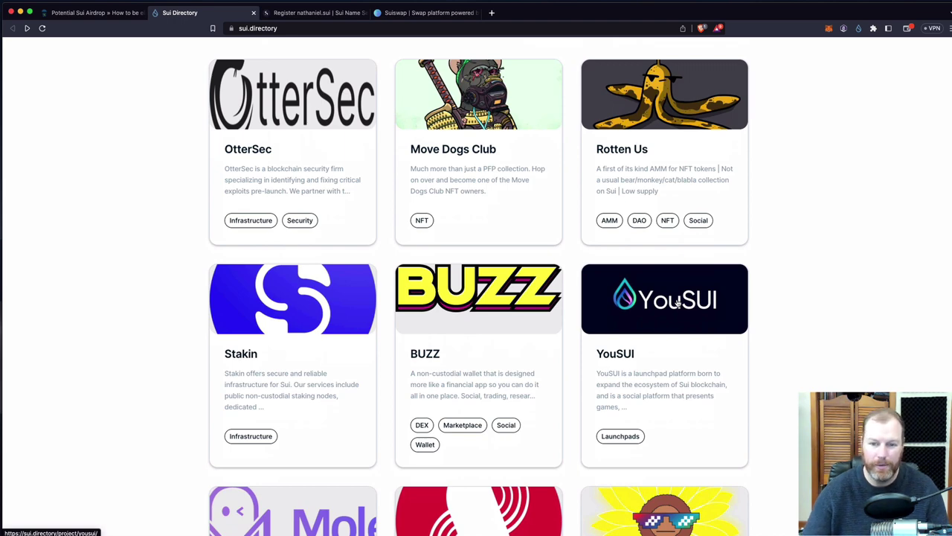
key(ctrl+shift+Tab)
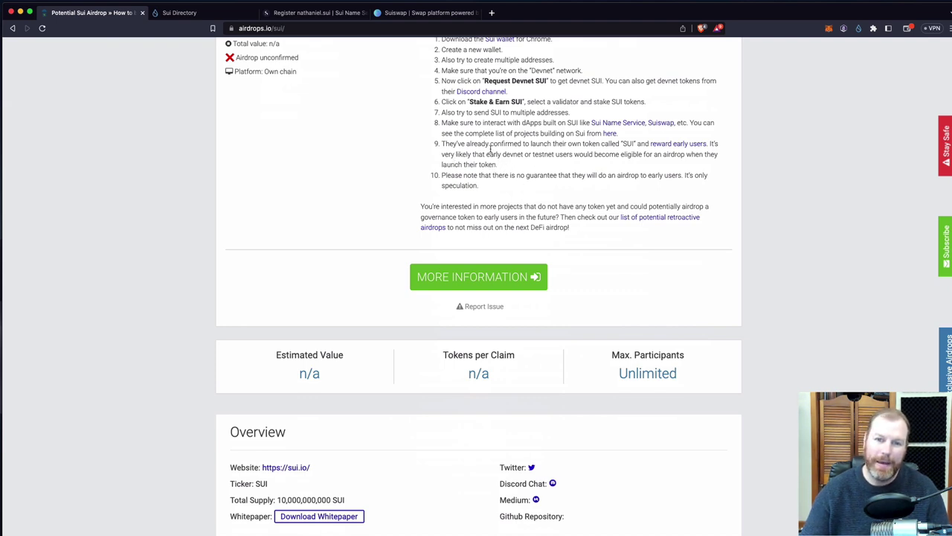
drag(531, 143, 633, 143)
click(635, 141)
click(633, 144)
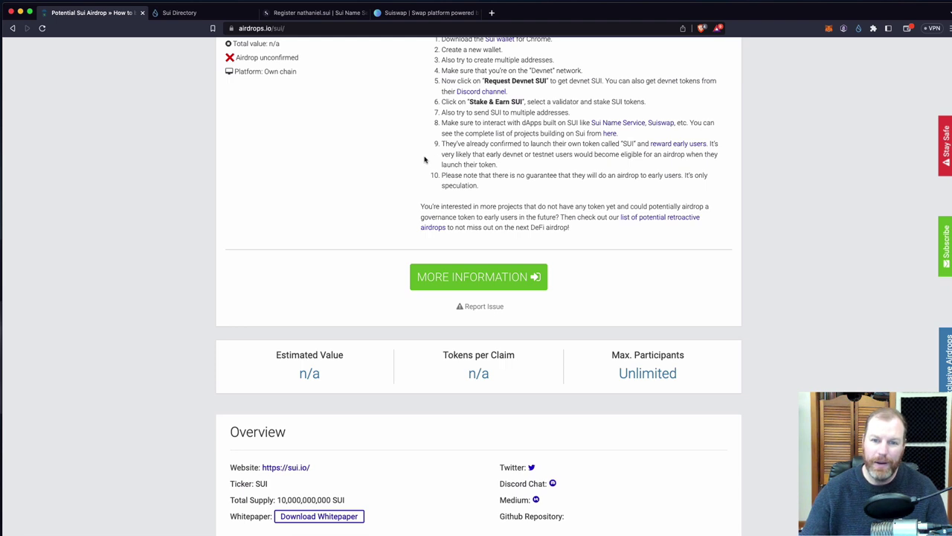
drag(537, 154, 572, 154)
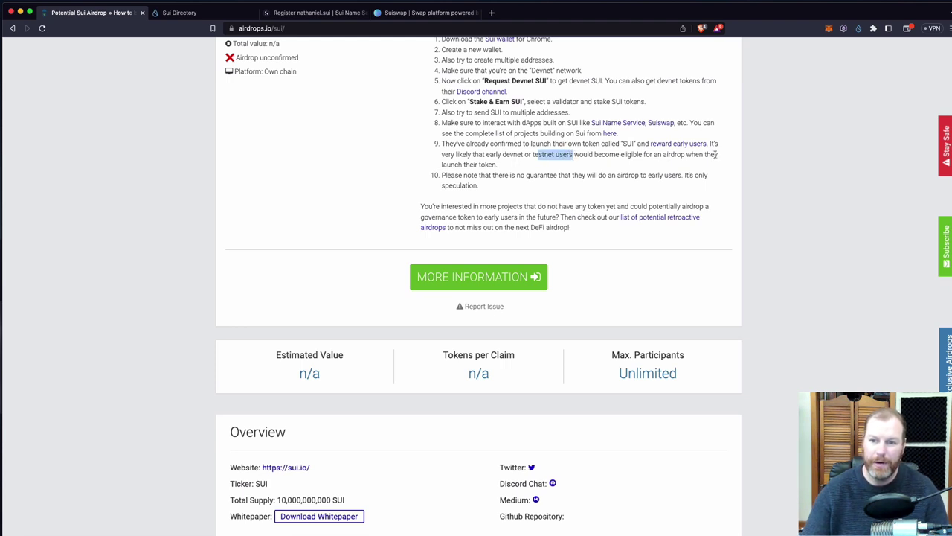
drag(503, 165, 444, 165)
click(455, 185)
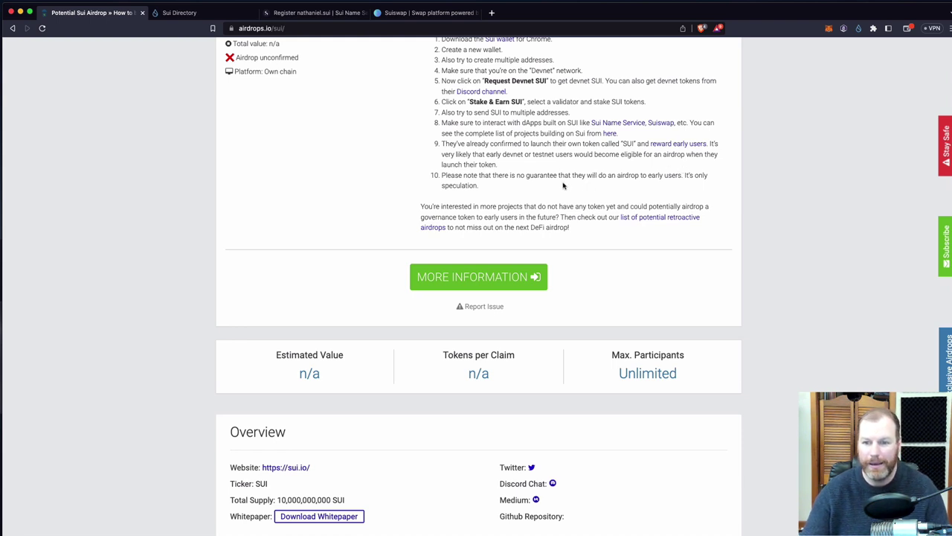
drag(563, 185, 436, 179)
click(452, 176)
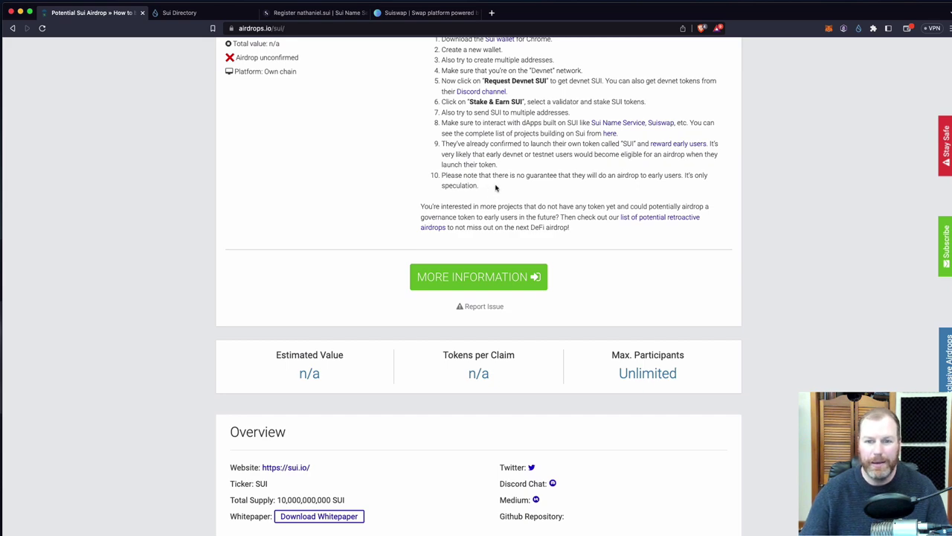
scroll(452, 240, down, 2)
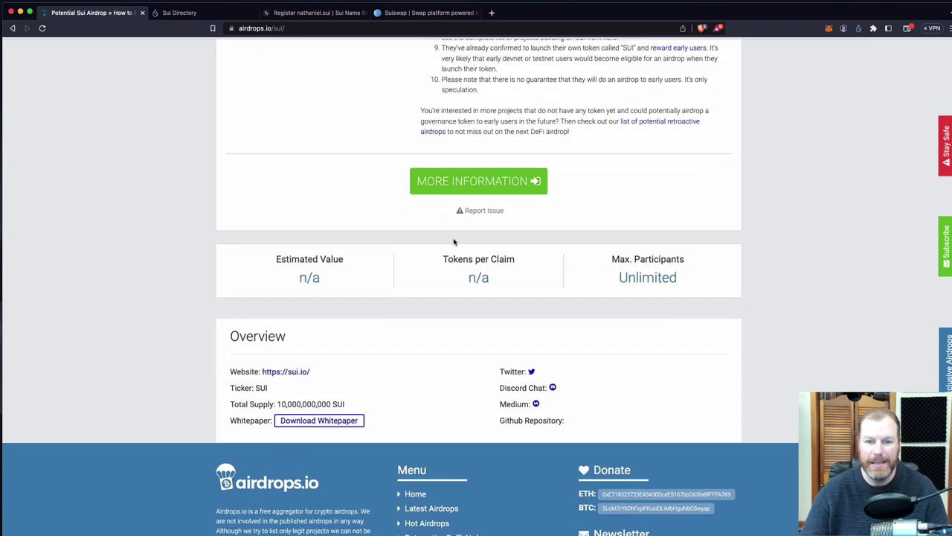
scroll(476, 249, up, 4)
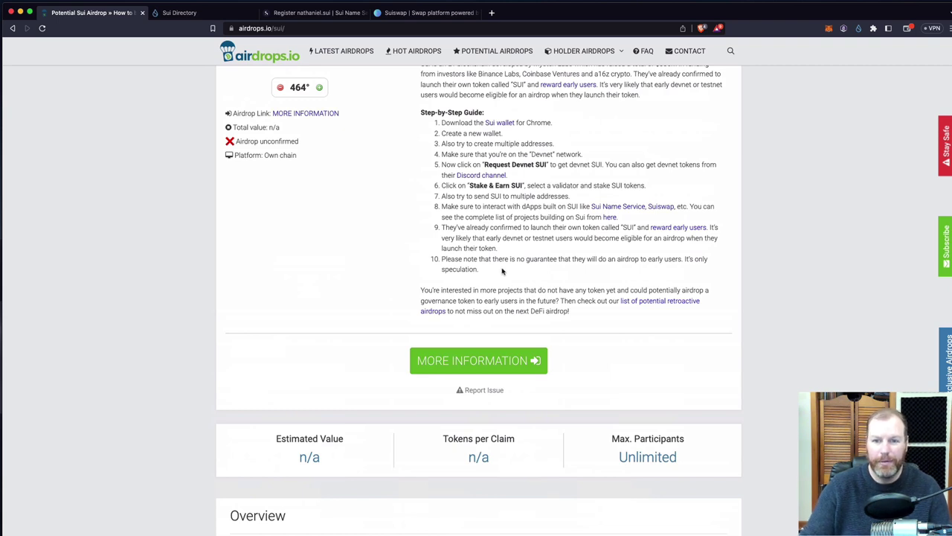
click(858, 29)
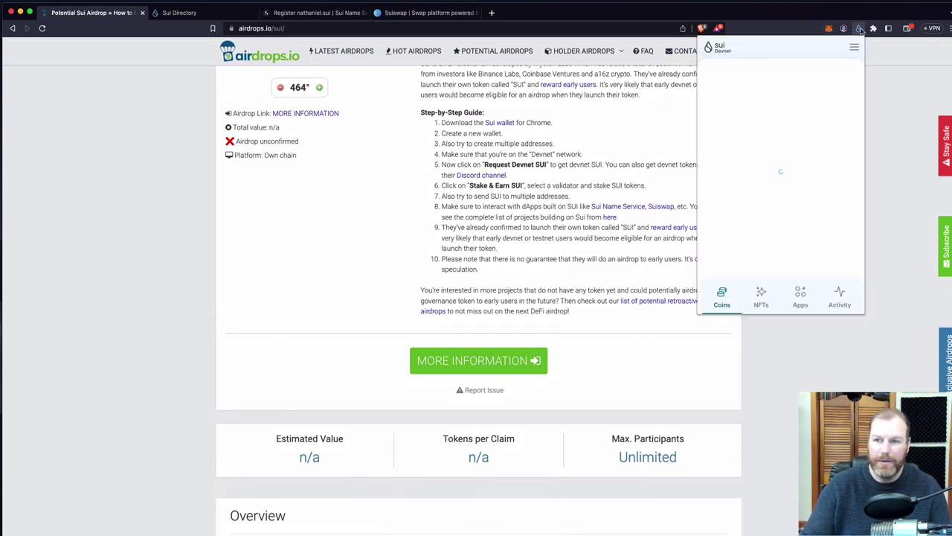
click(359, 240)
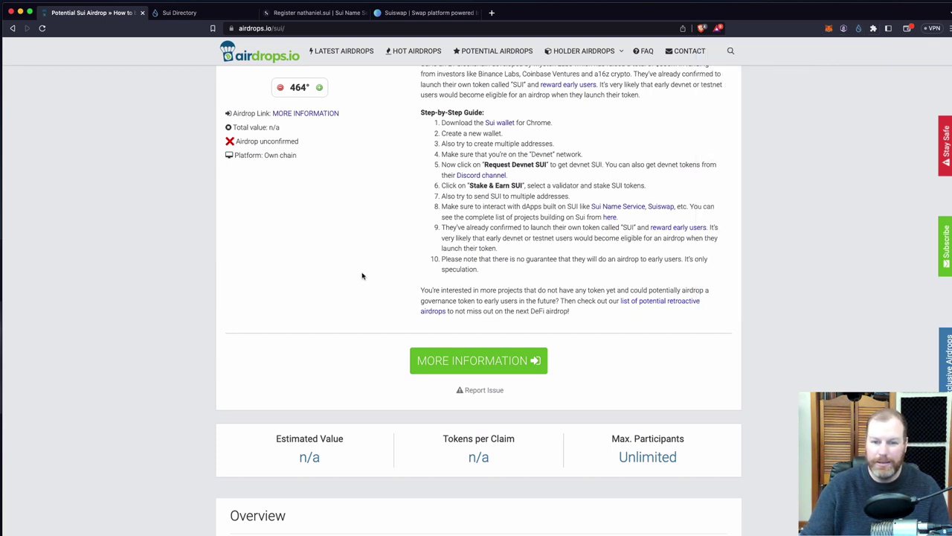